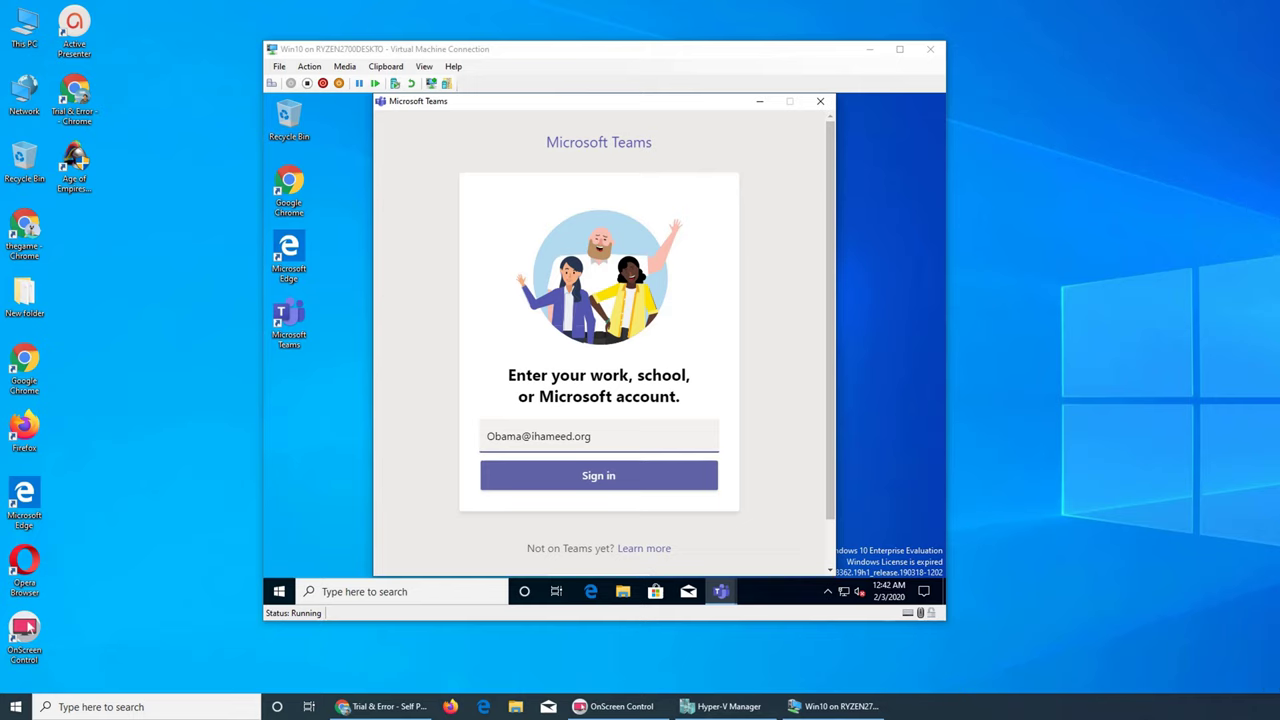
Bring the Windows 10 VM window forward and launch Settings from its Start menu.
click(15, 706)
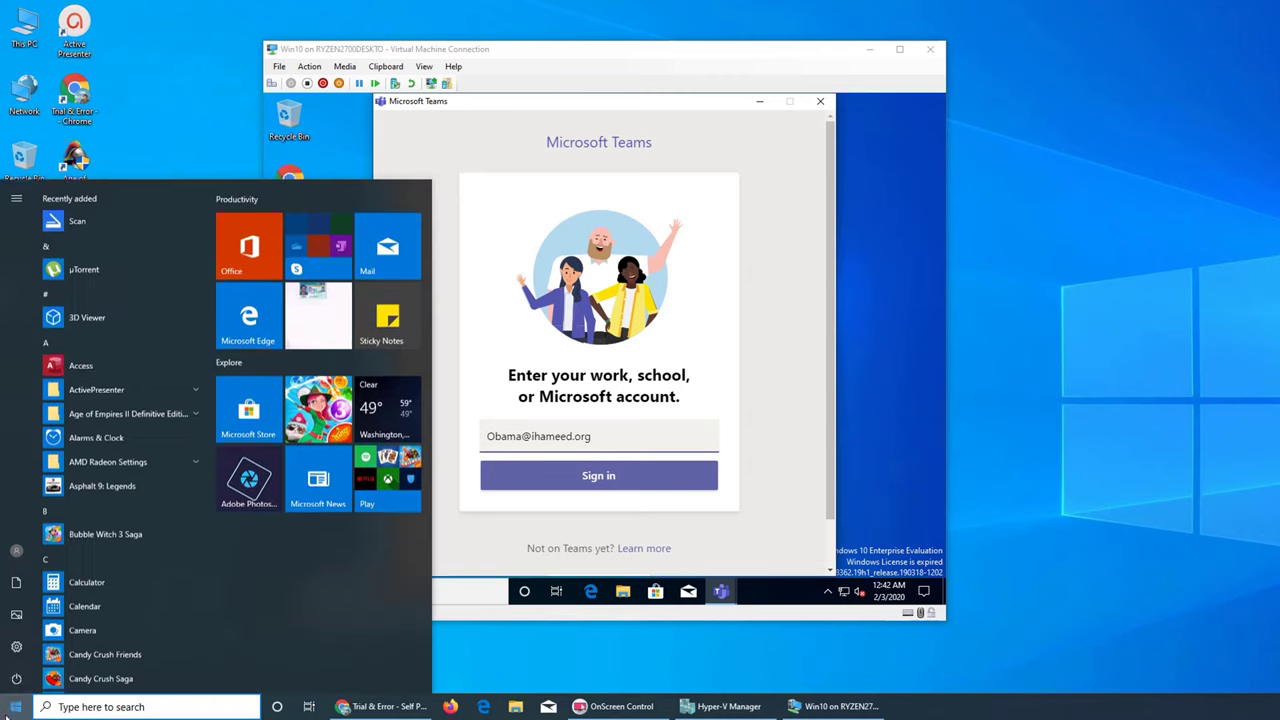
click(16, 645)
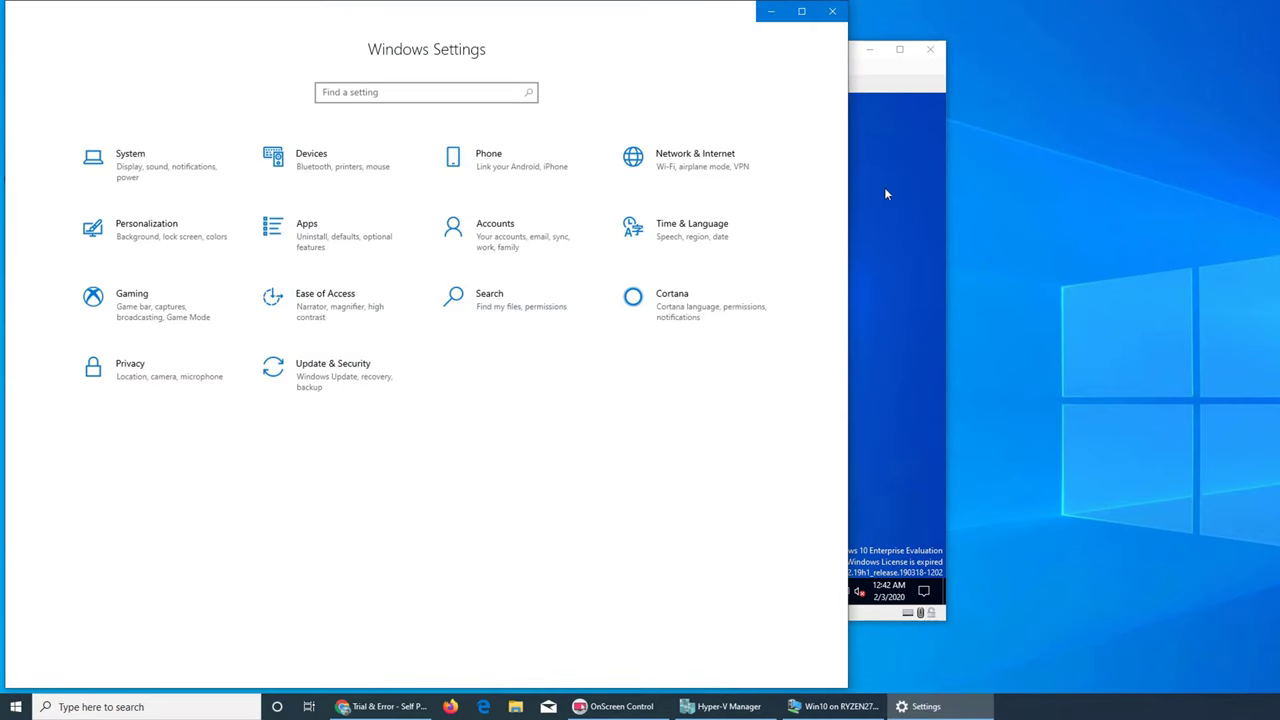
click(885, 192)
click(270, 596)
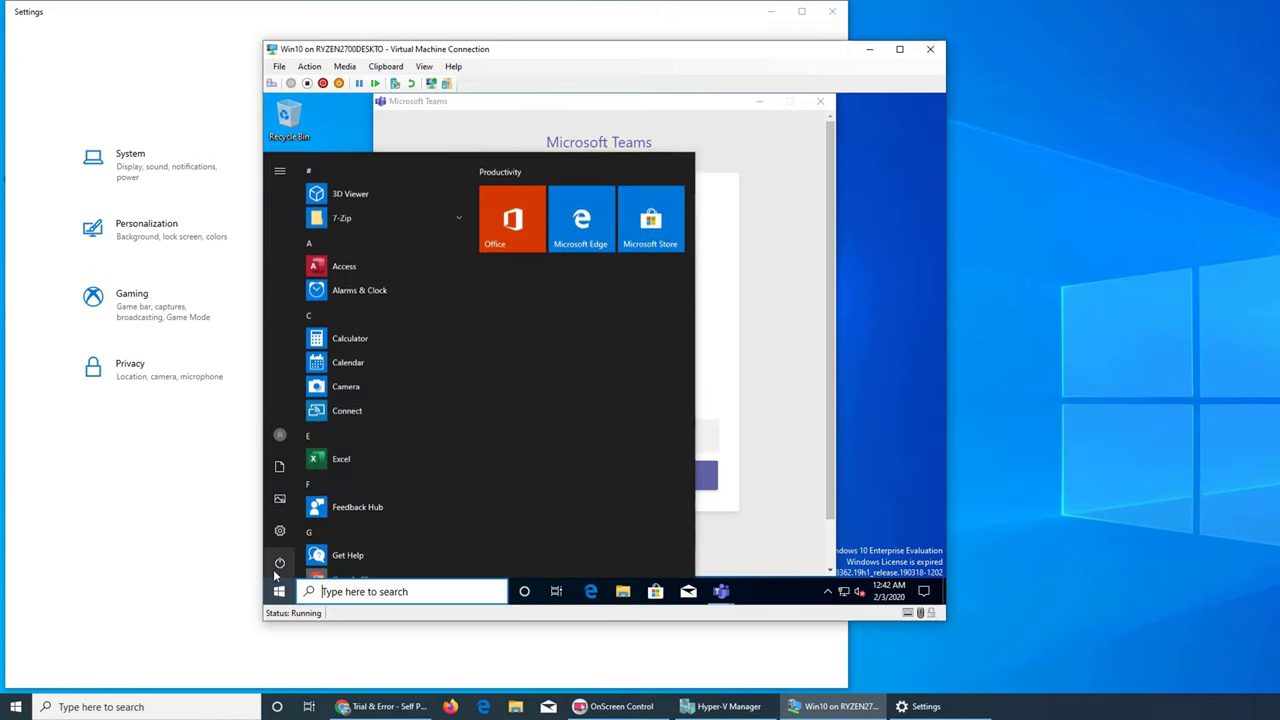
click(277, 526)
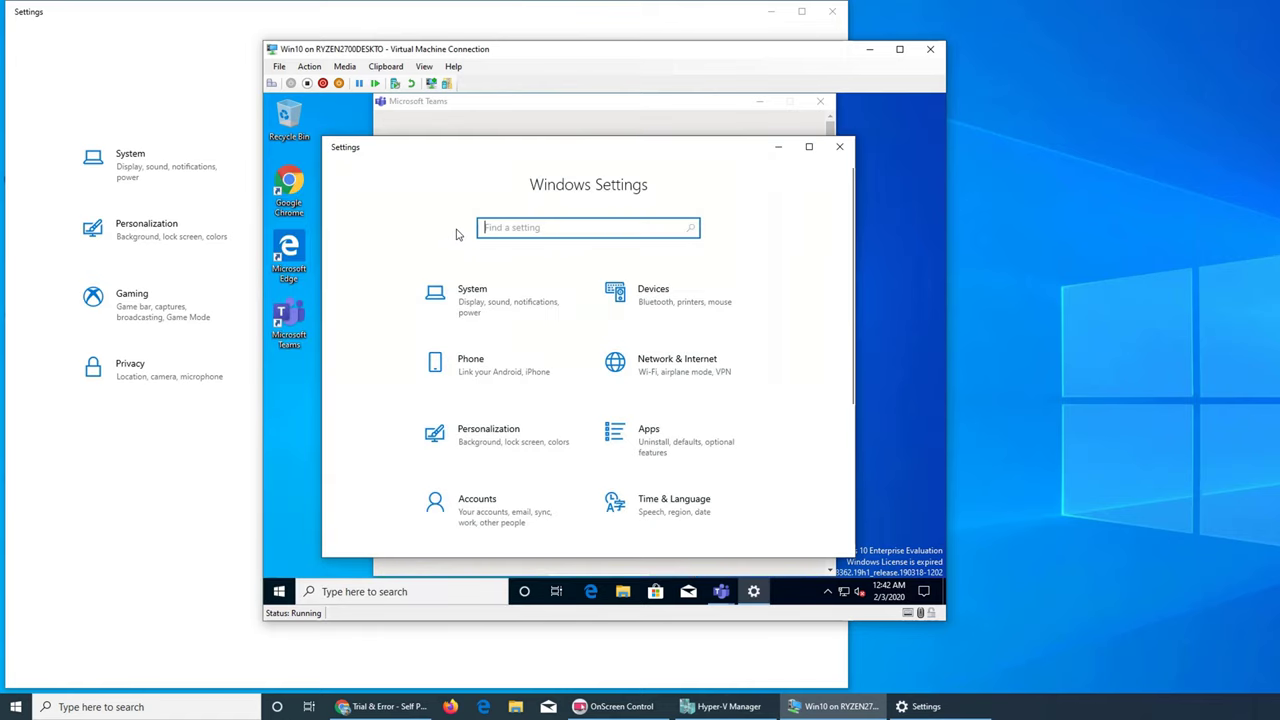
Go to Accounts › Sign-in options and expand the Picture Password entry.
click(500, 519)
click(383, 346)
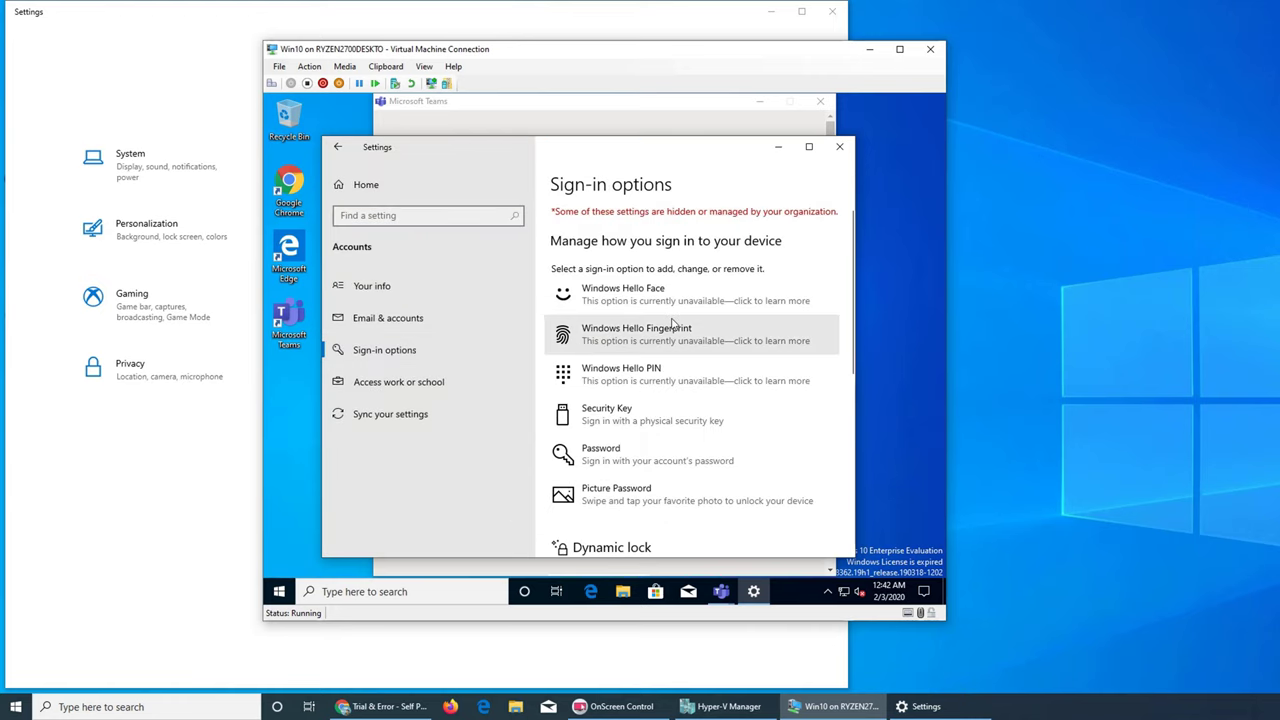
scroll(668, 336, down, 3)
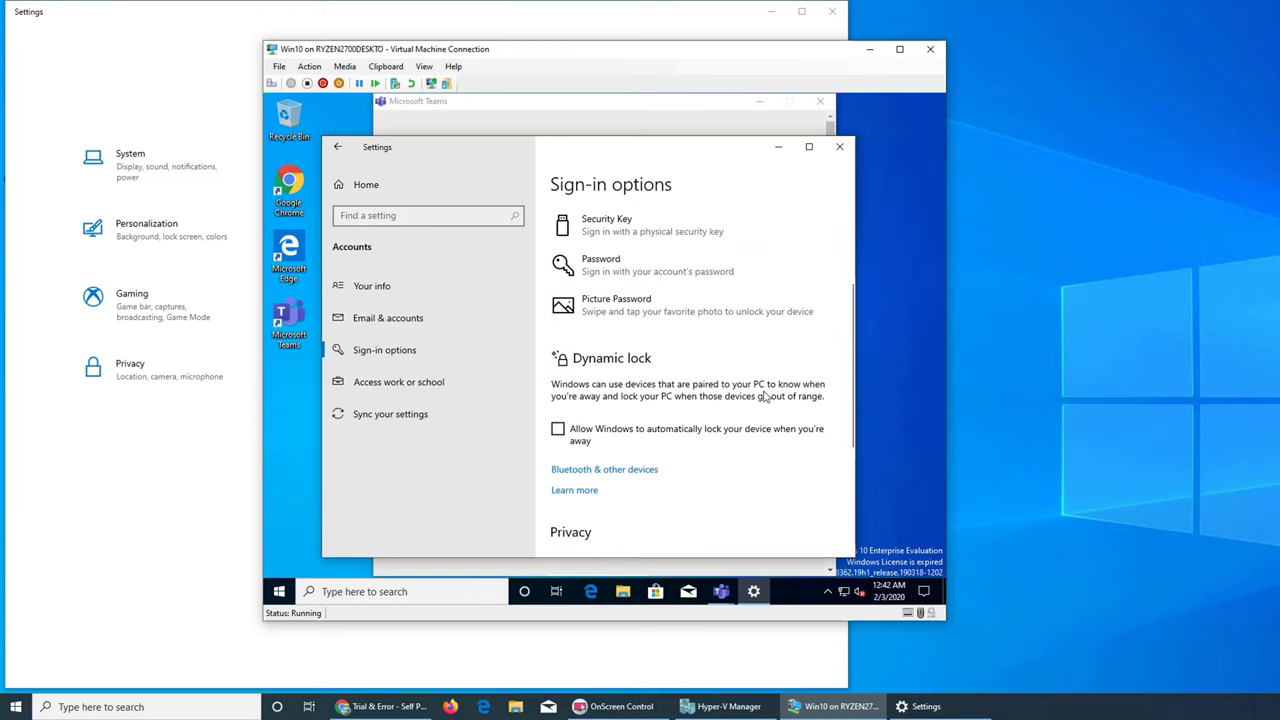
click(643, 325)
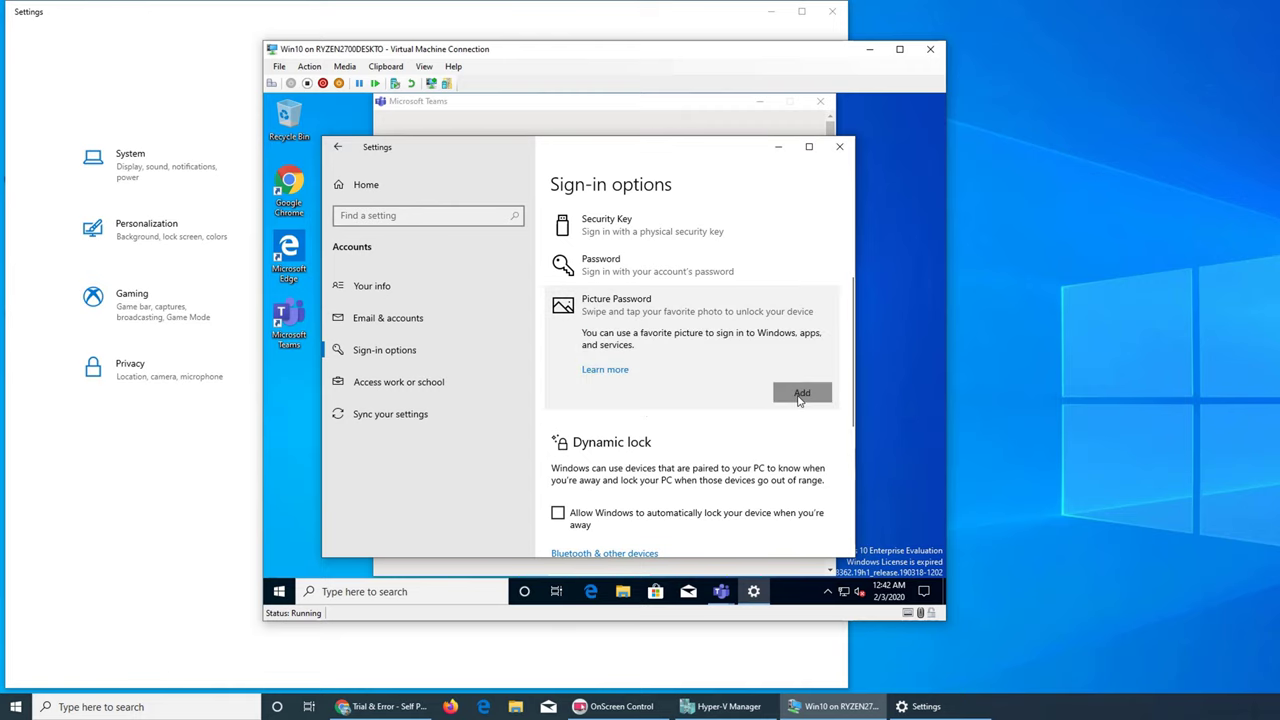
Start adding a picture password, verify with the account password, and browse for a picture.
click(798, 393)
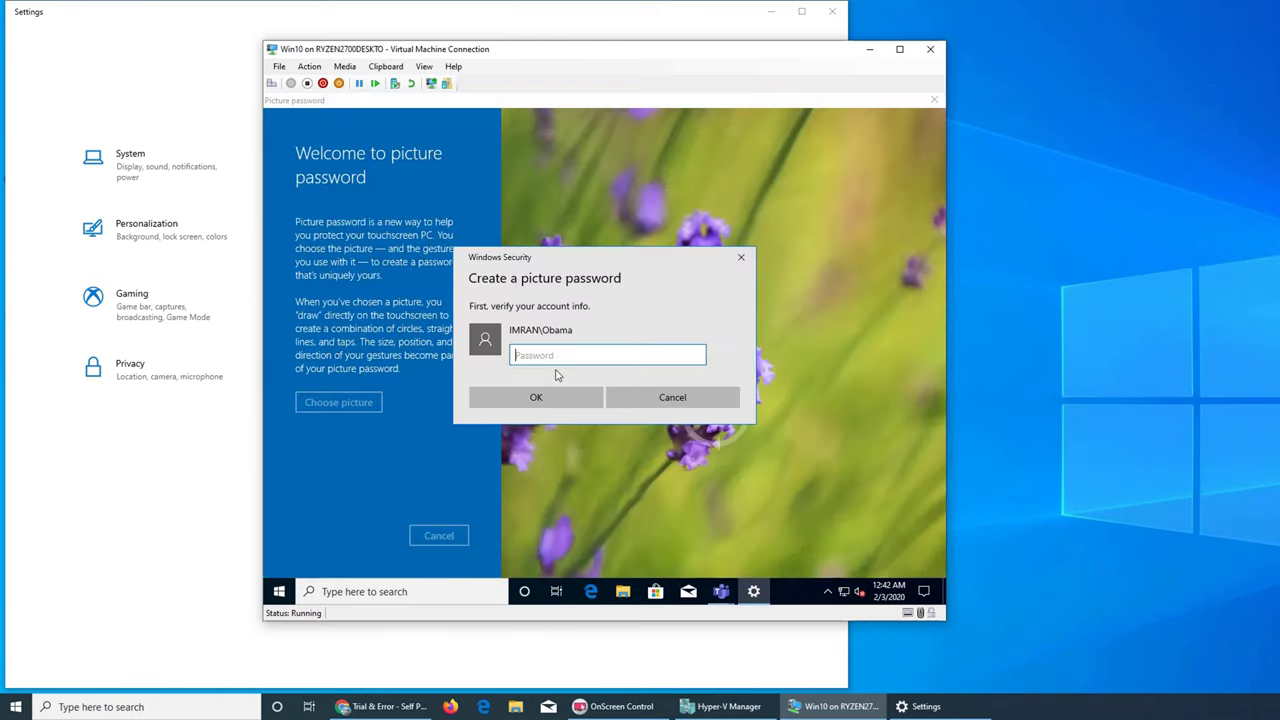
text(12)
key(Return)
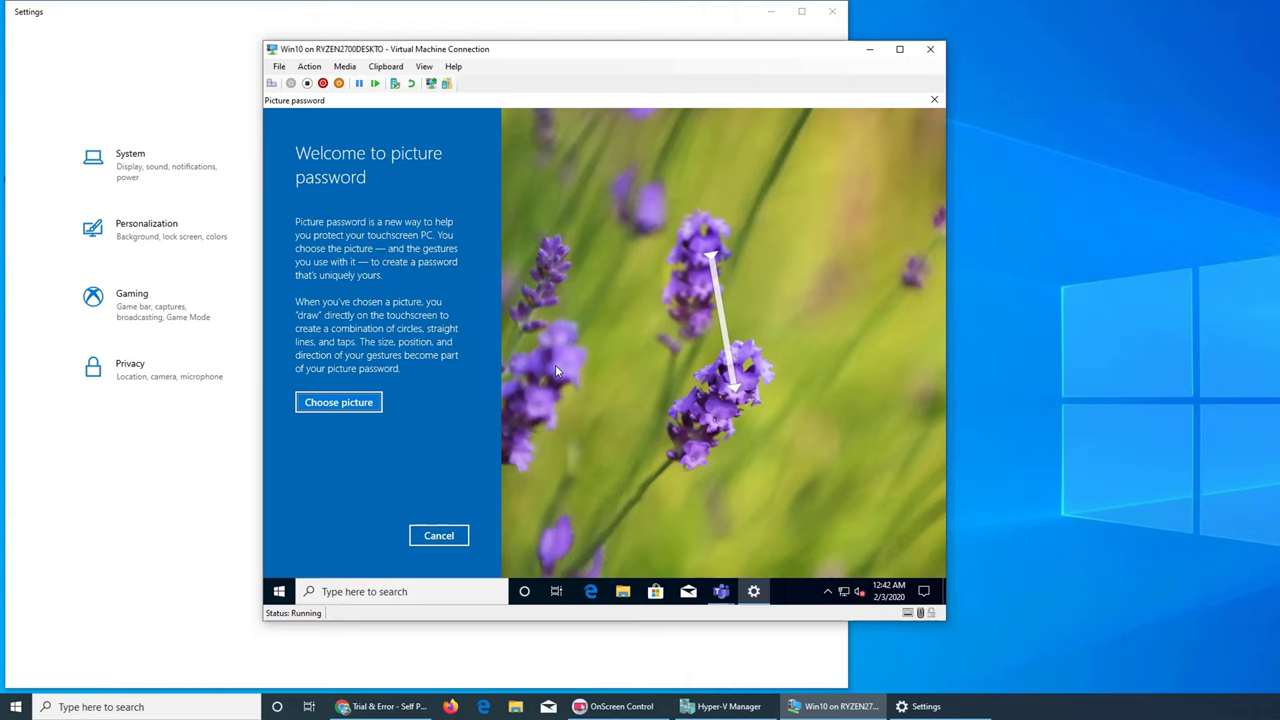
click(353, 406)
Cancel the picker at the empty Saved Pictures folder and cancel the picture password wizard.
double_click(487, 205)
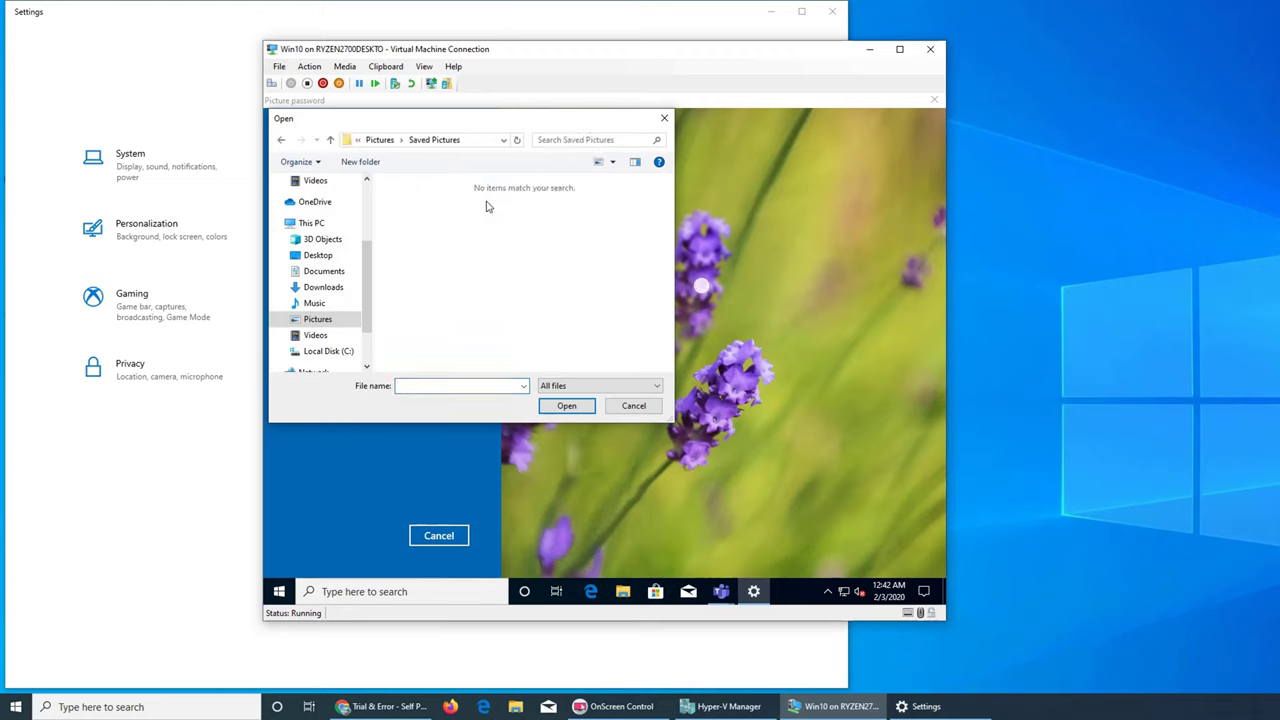
click(628, 406)
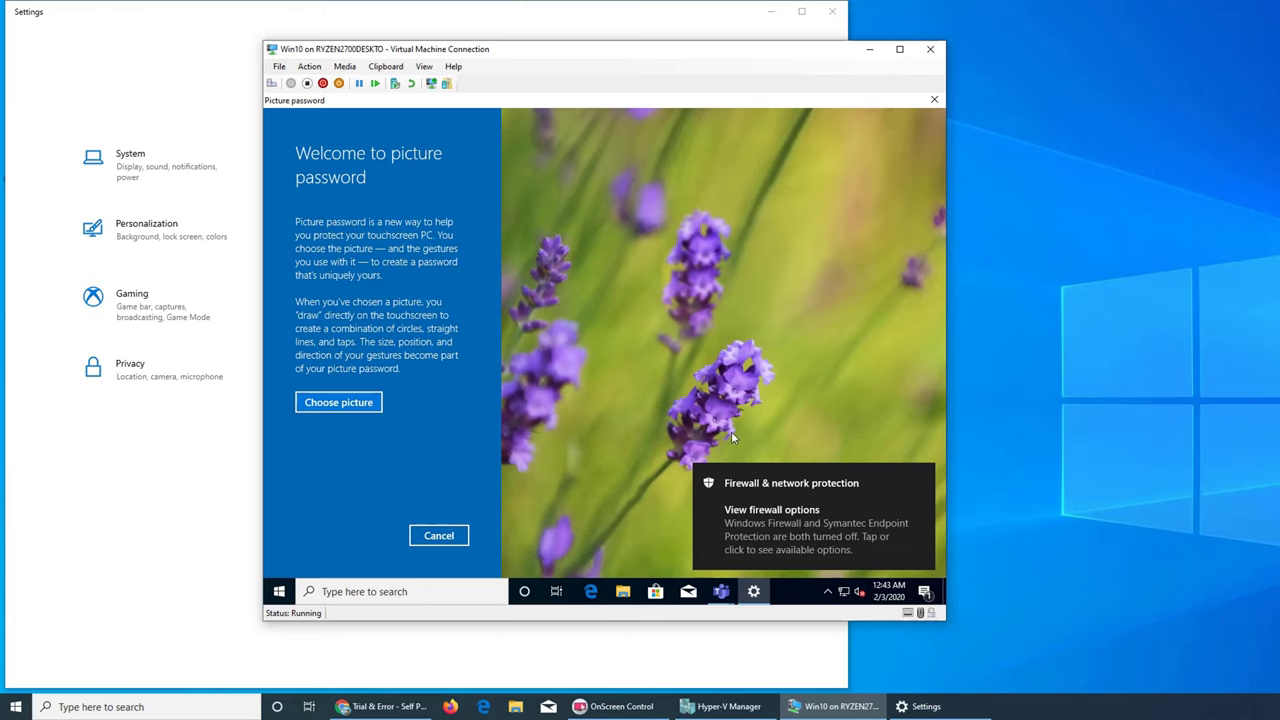
click(752, 594)
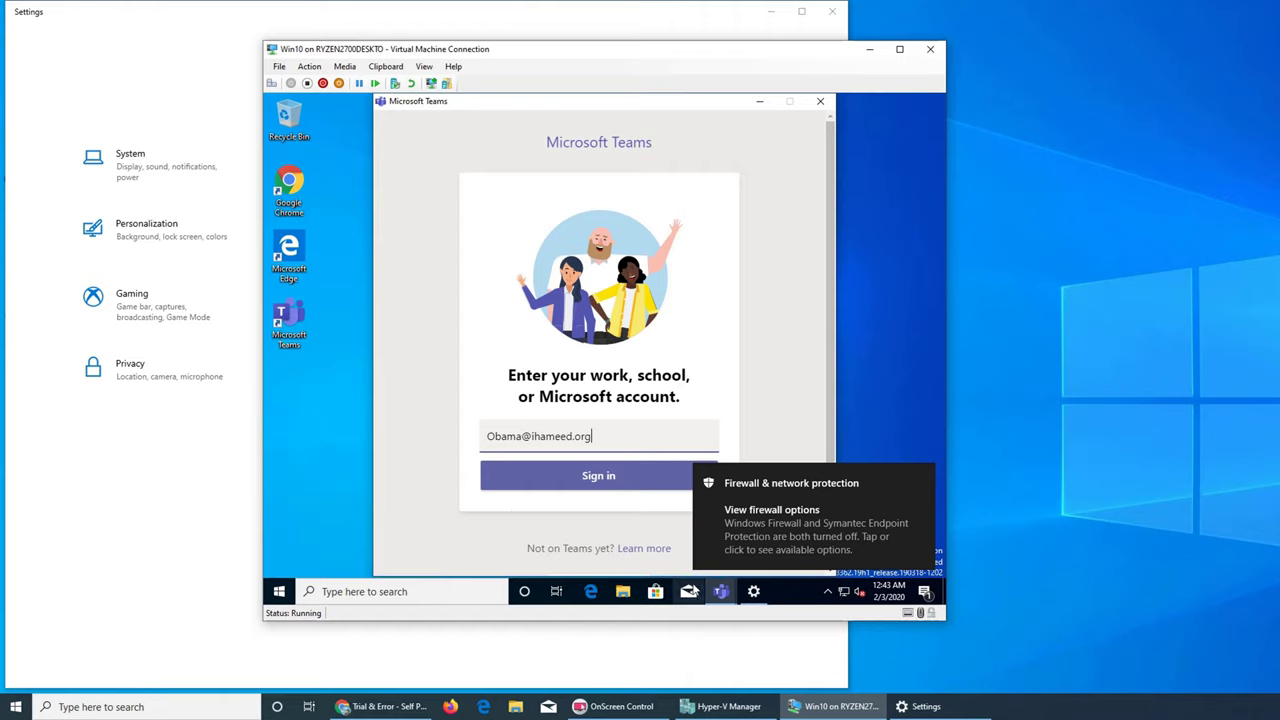
Launch Chrome in the VM and run a Google search for 'super bowl'.
double_click(310, 187)
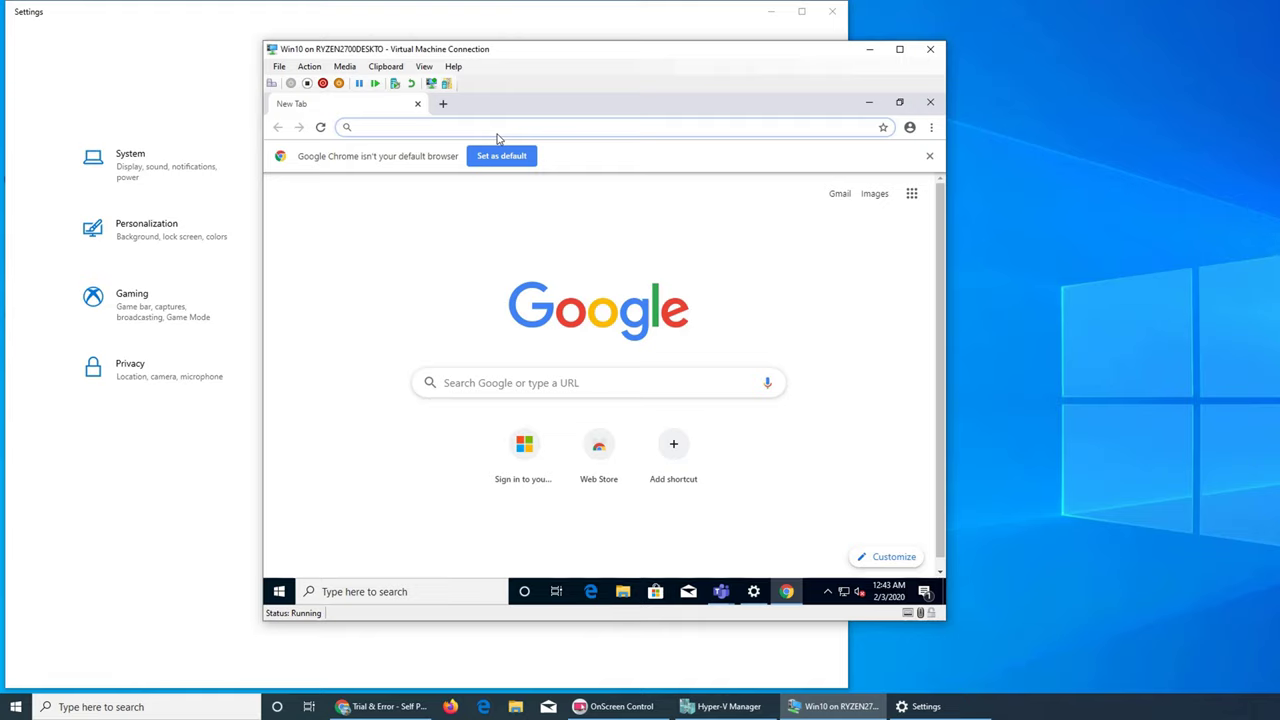
text(super)
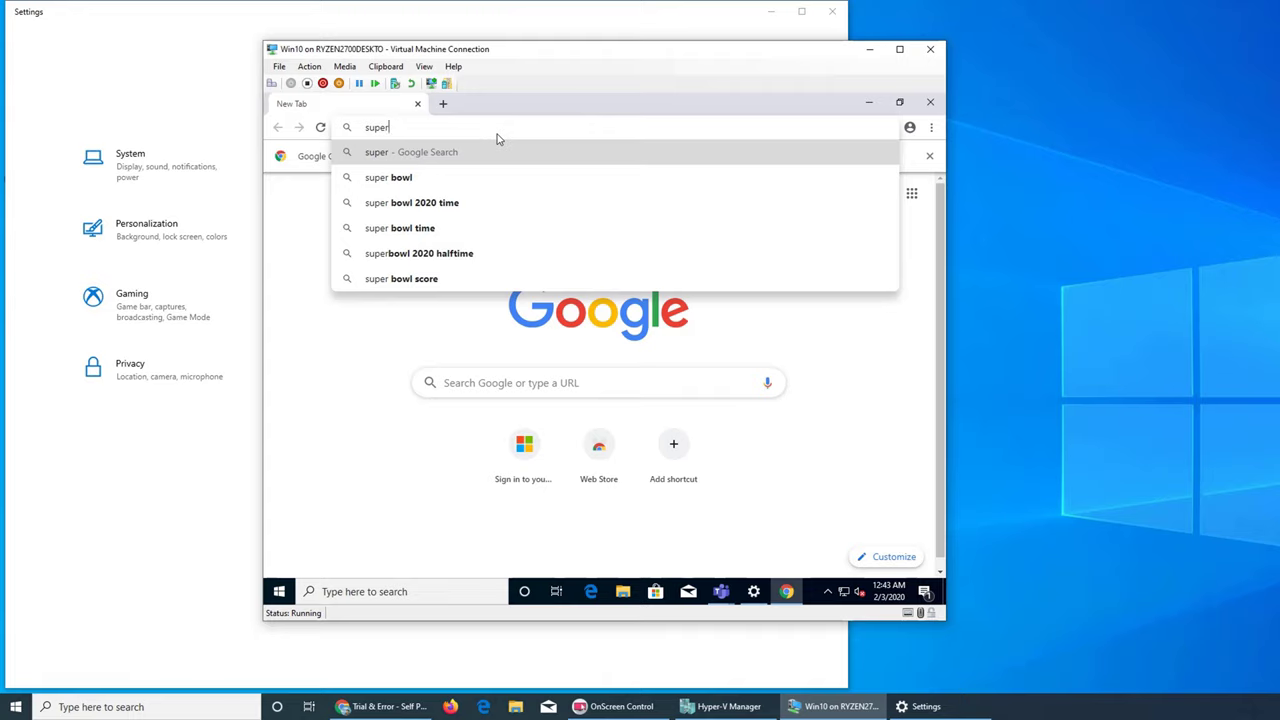
key(Down)
key(Down)
key(Down)
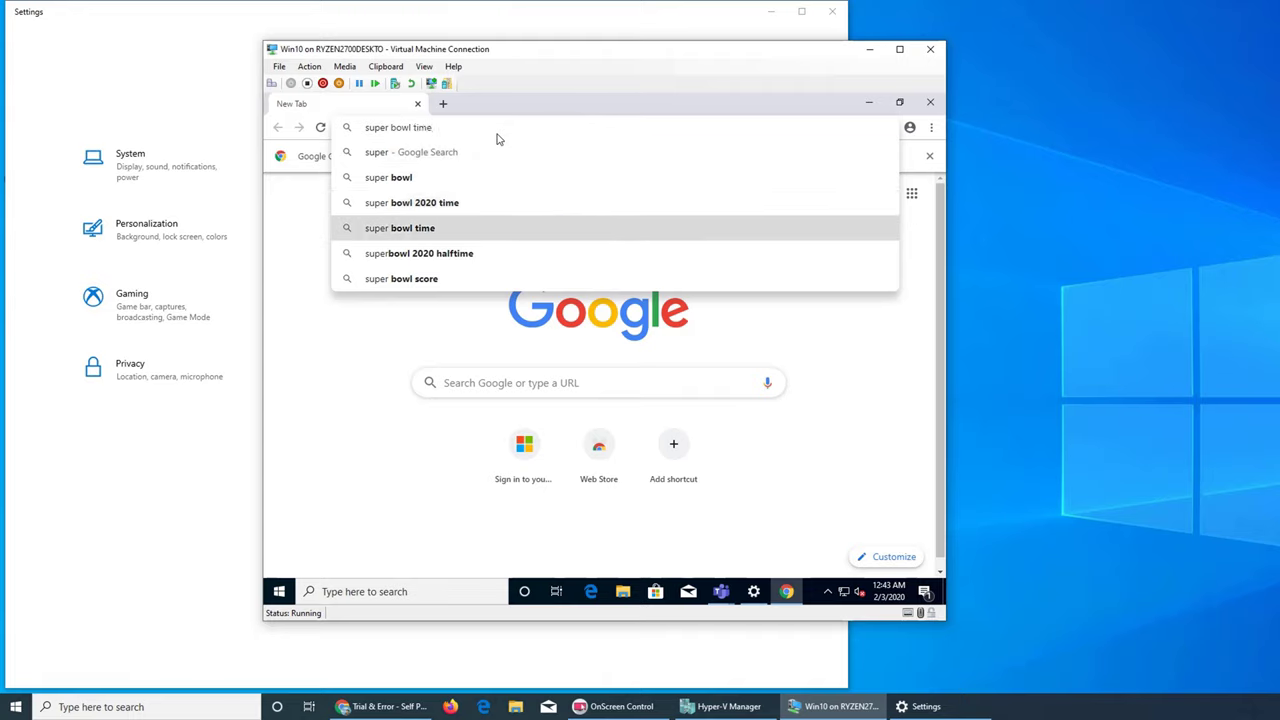
key(Down)
key(Up)
key(Up)
key(Up)
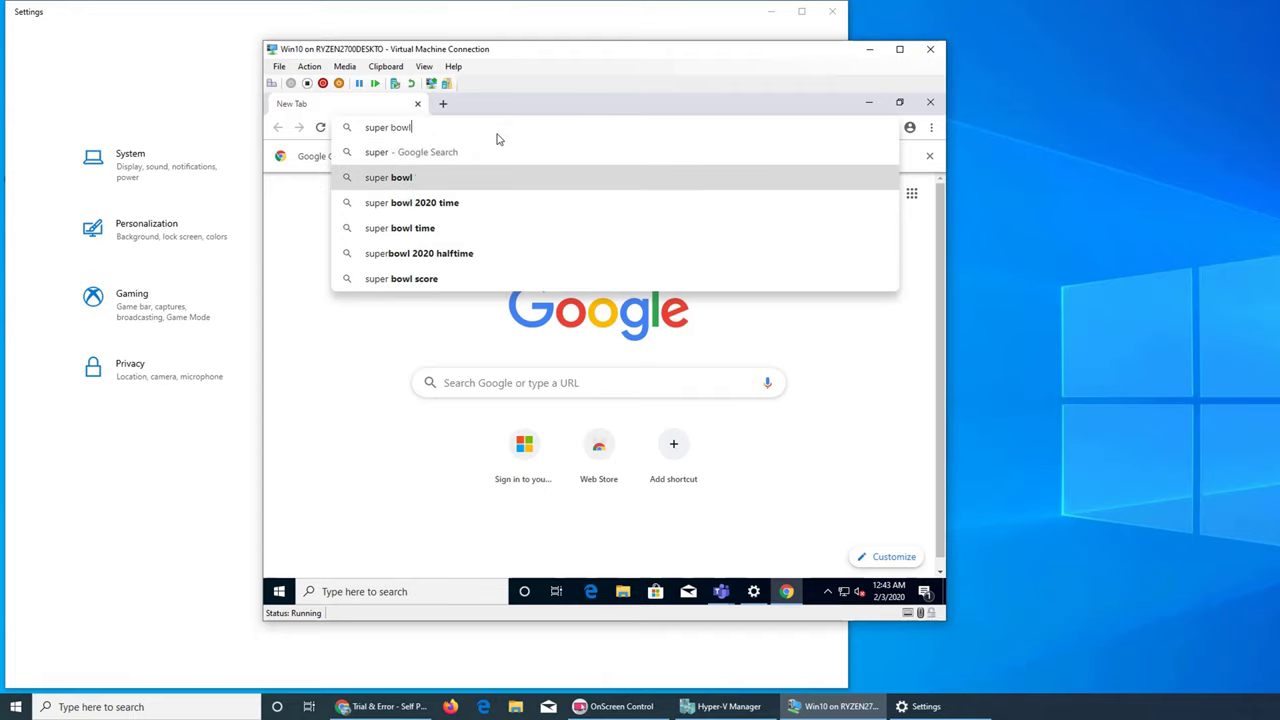
key(Return)
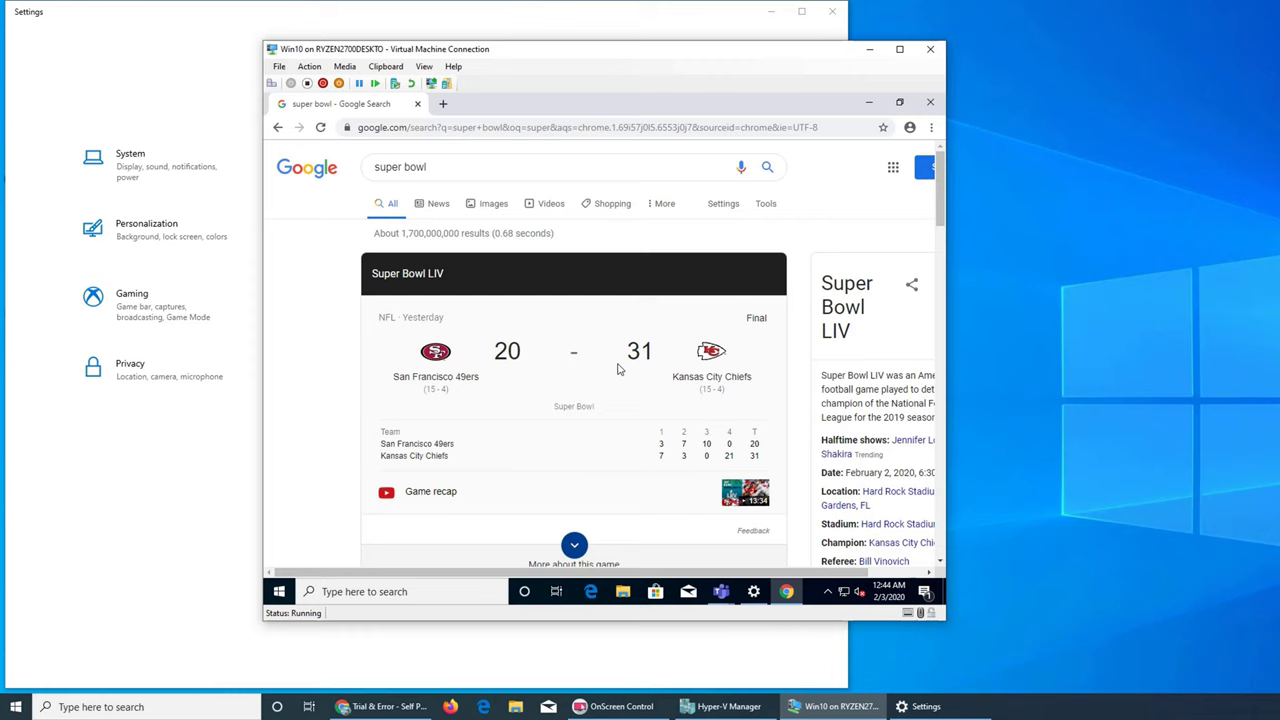
Scroll down through the 'super bowl' search results and back up.
scroll(618, 369, down, 3)
scroll(619, 370, down, 3)
scroll(788, 352, up, 6)
Switch to Images, preview the first Super Bowl LIV picture and copy its link.
click(493, 204)
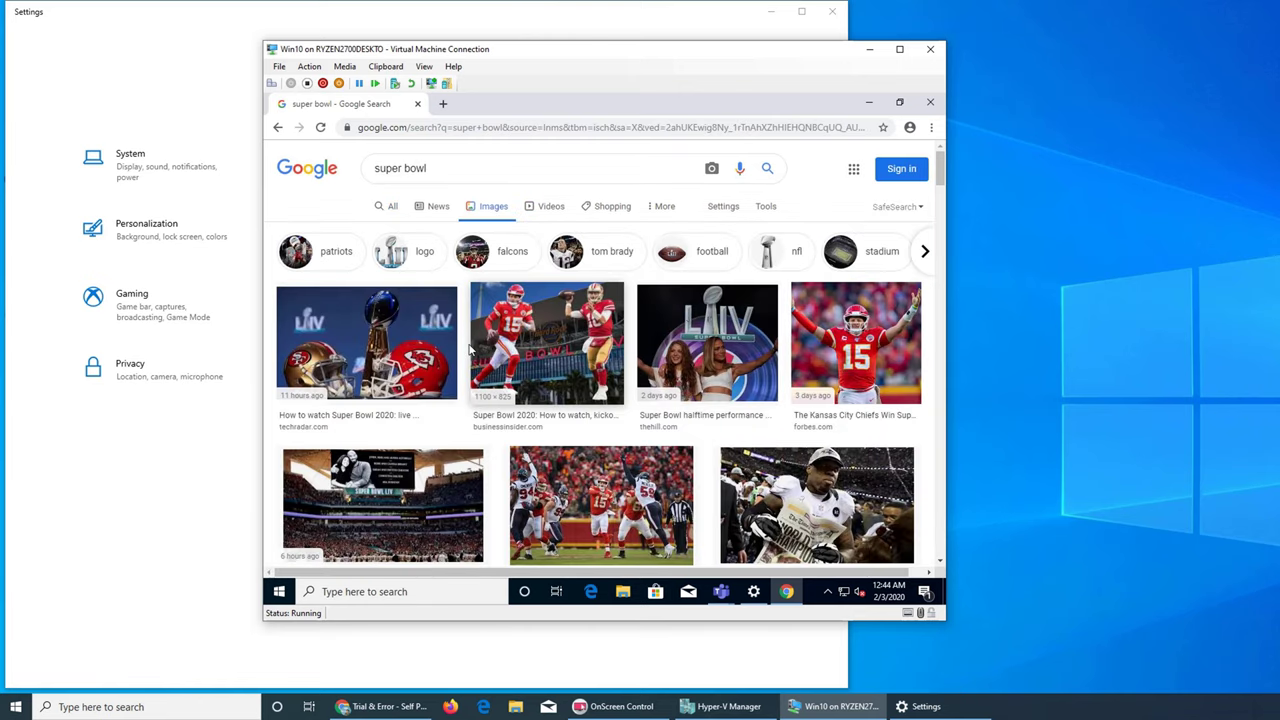
click(420, 345)
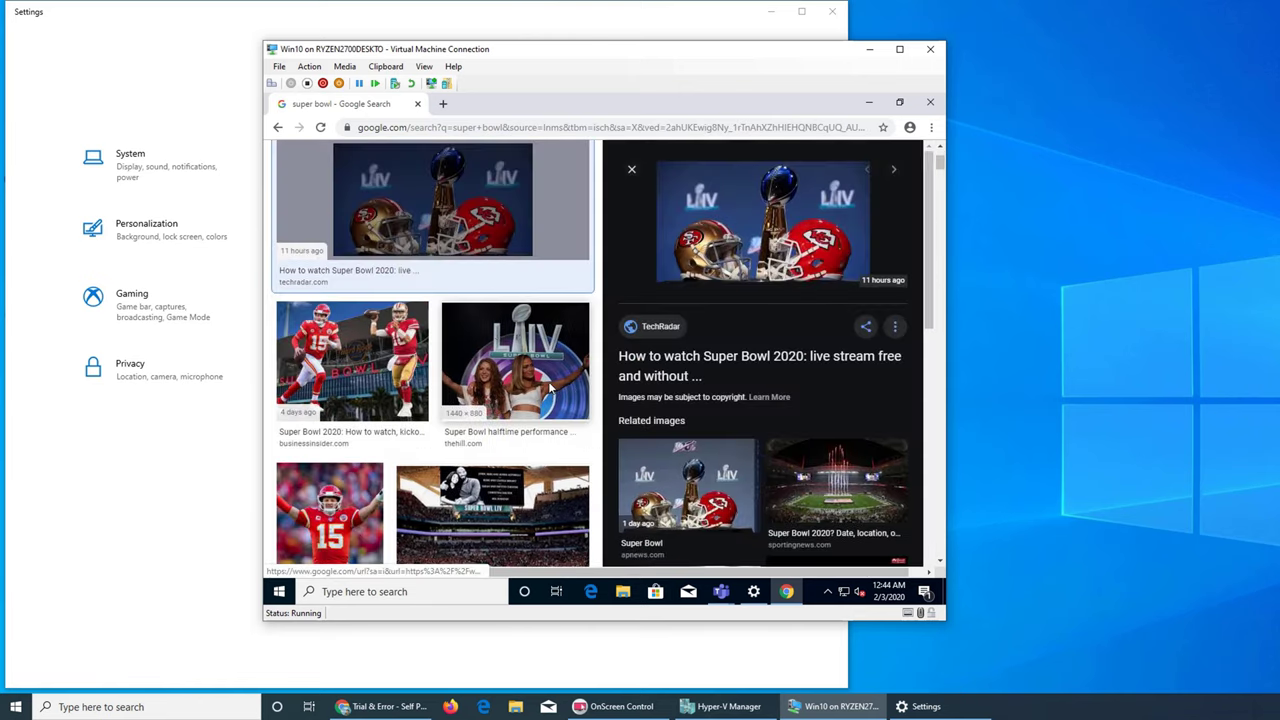
right_click(719, 231)
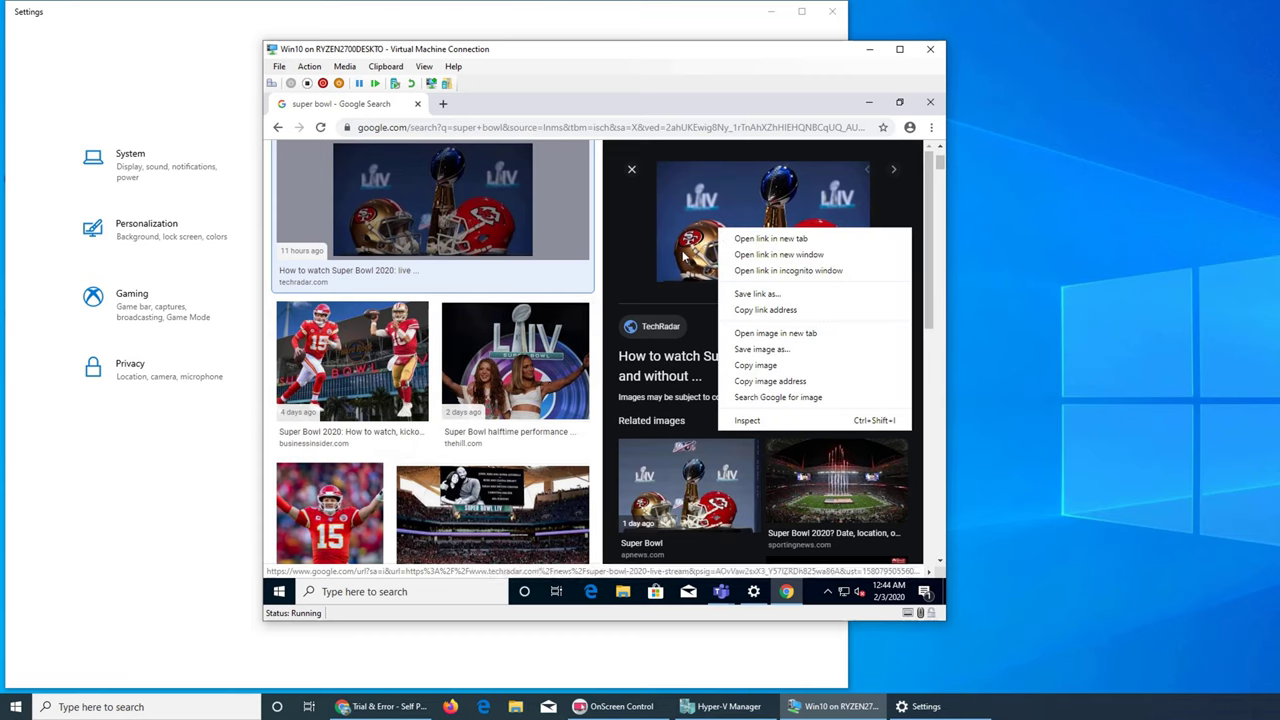
click(788, 310)
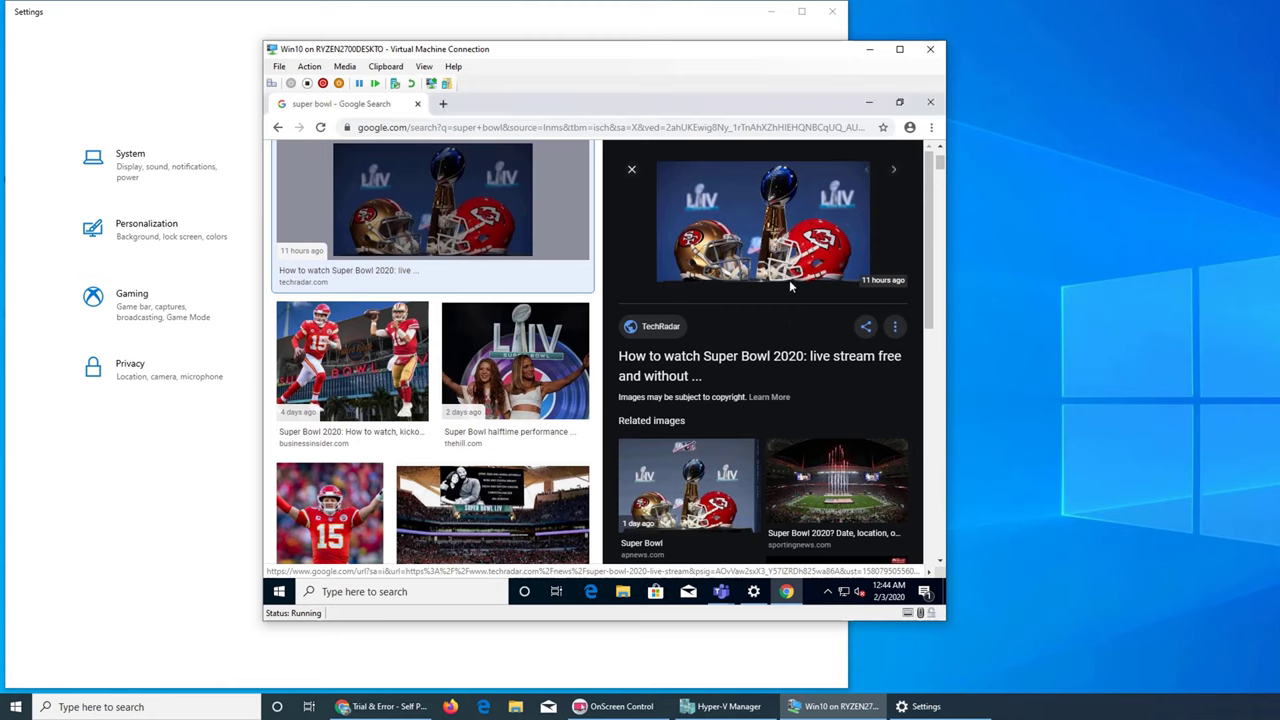
right_click(756, 208)
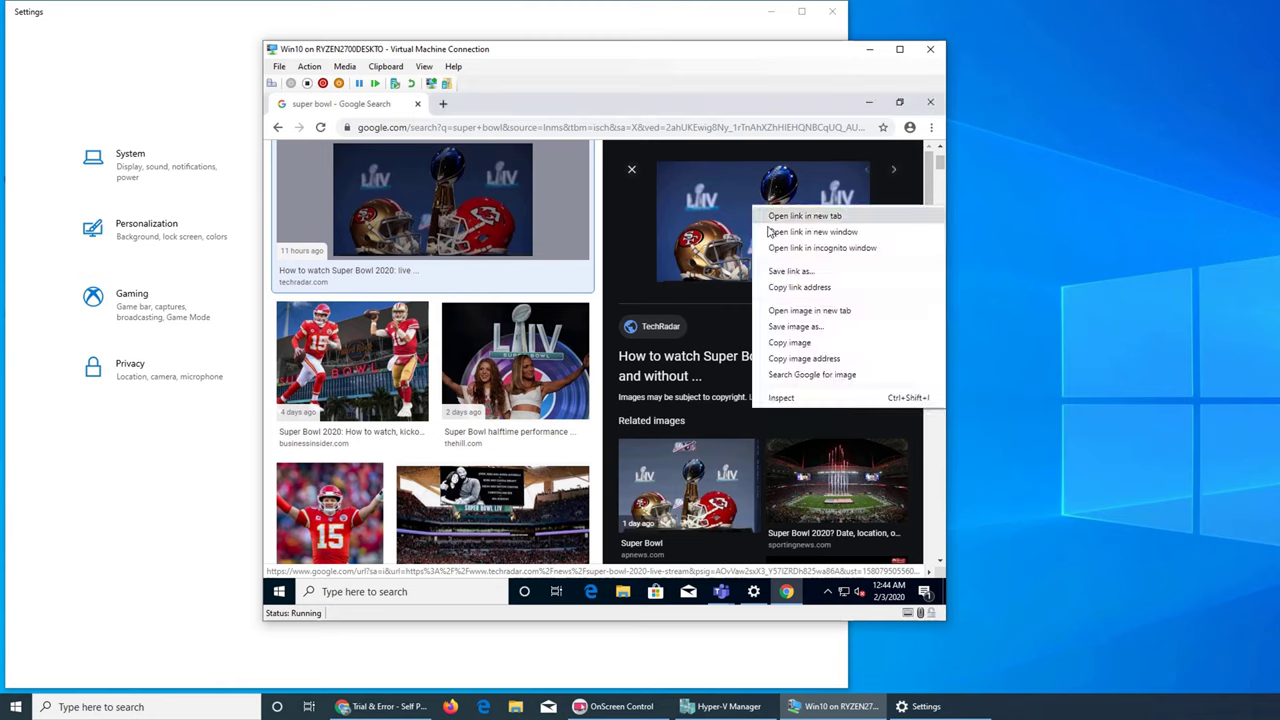
click(556, 200)
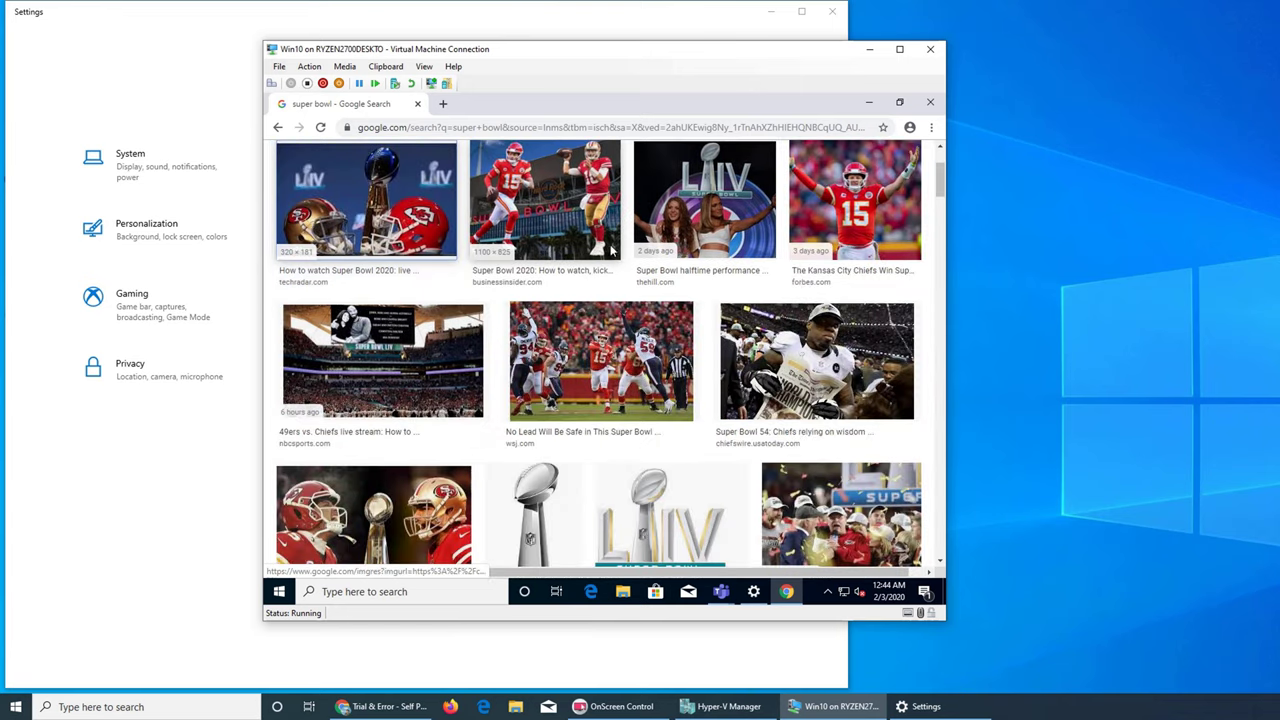
scroll(697, 244, down, 3)
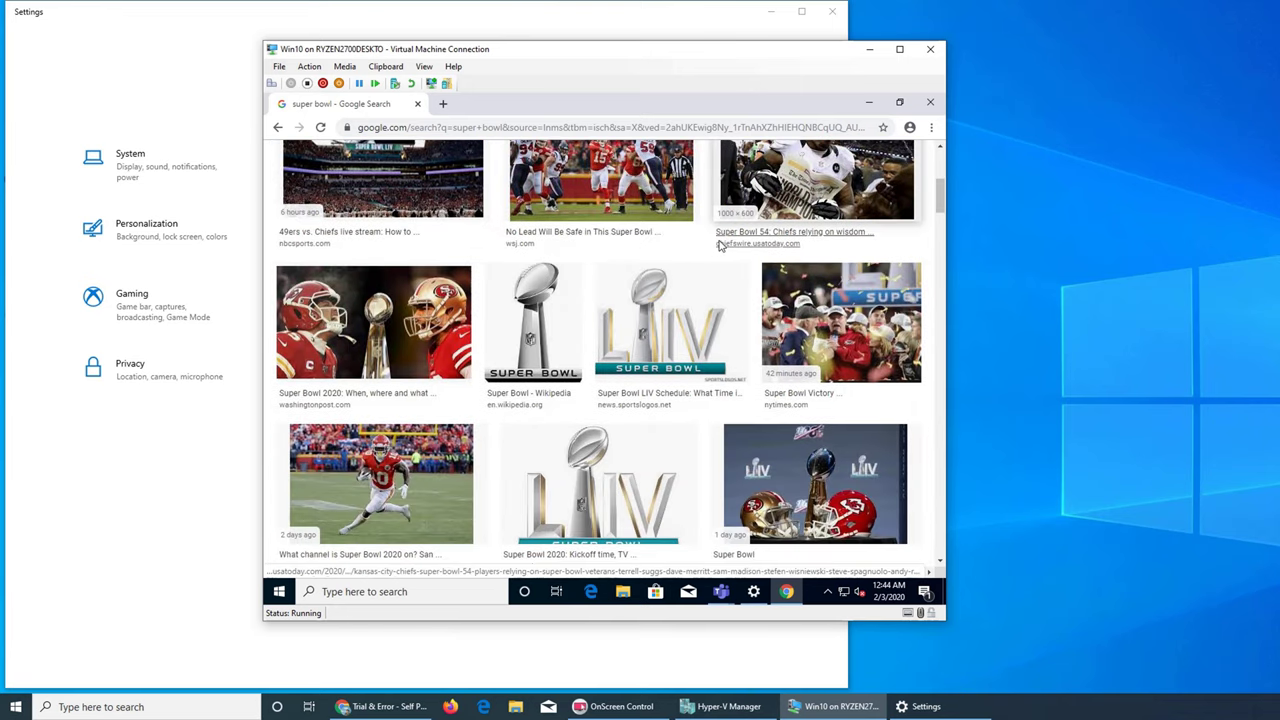
scroll(720, 246, down, 3)
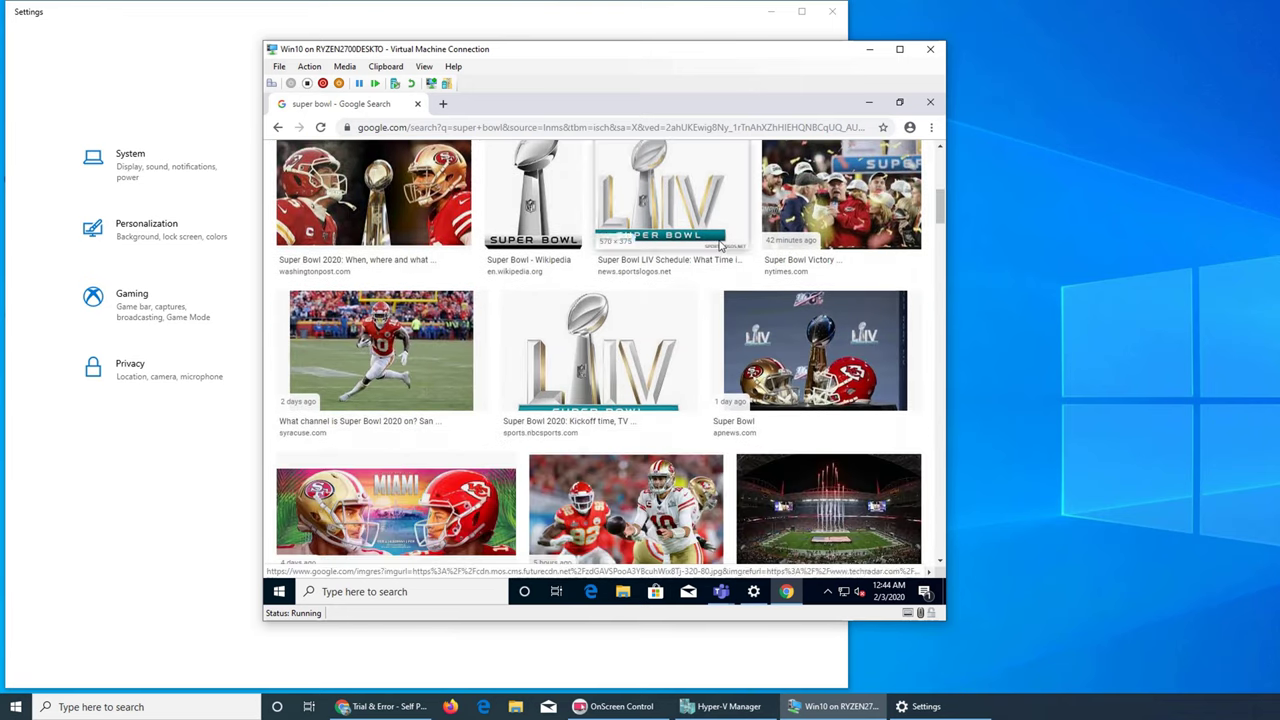
Save the silver Super Bowl LIV trophy image to Downloads as Super-Bowl-LIV.
click(615, 325)
right_click(749, 240)
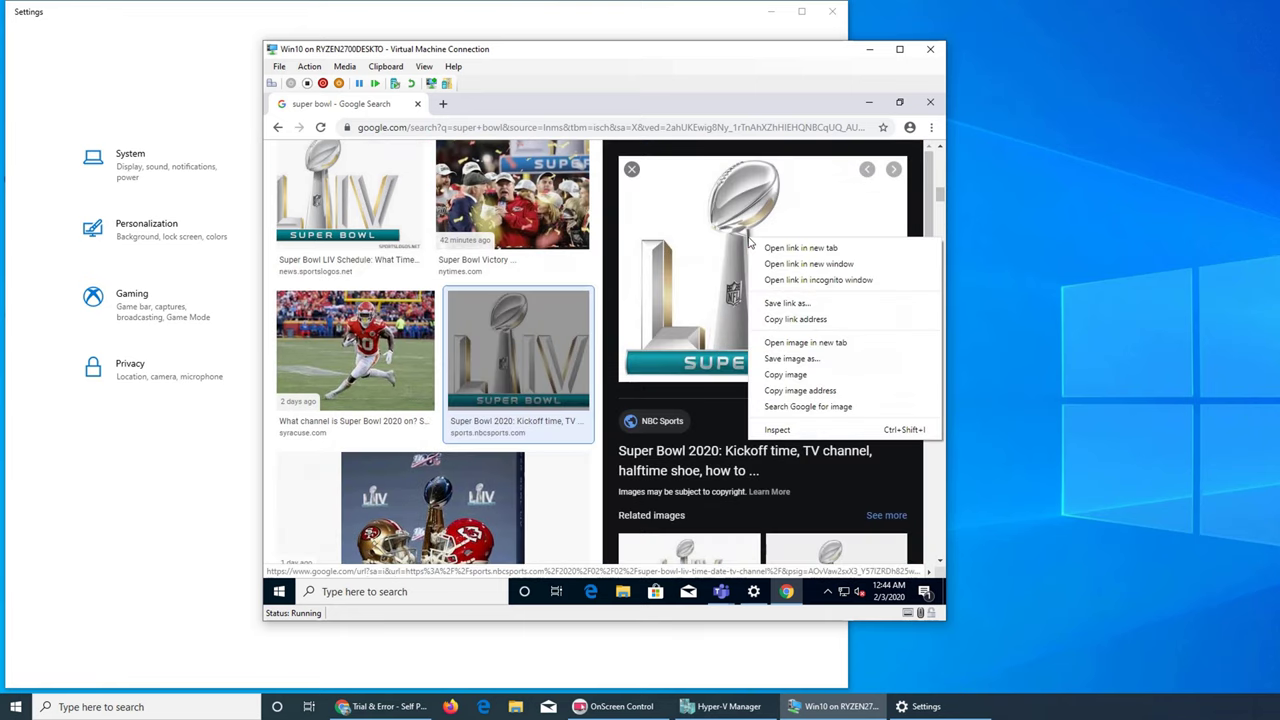
click(797, 305)
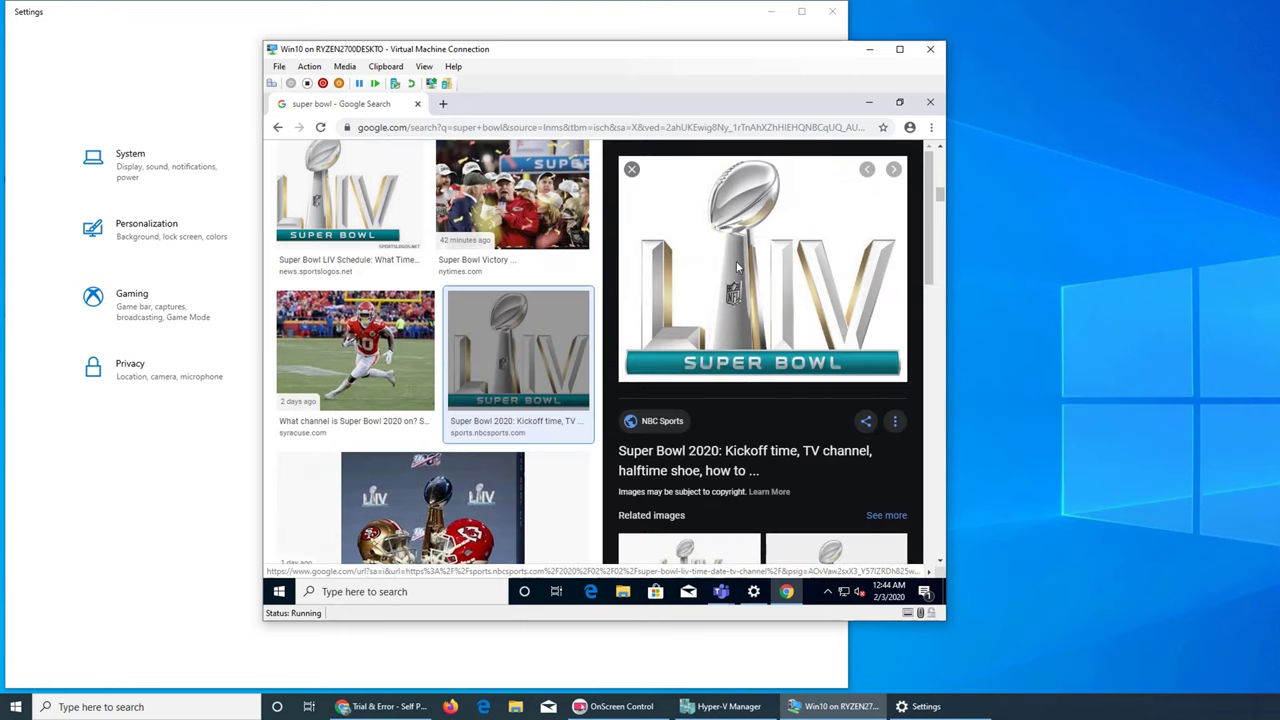
click(664, 102)
right_click(685, 214)
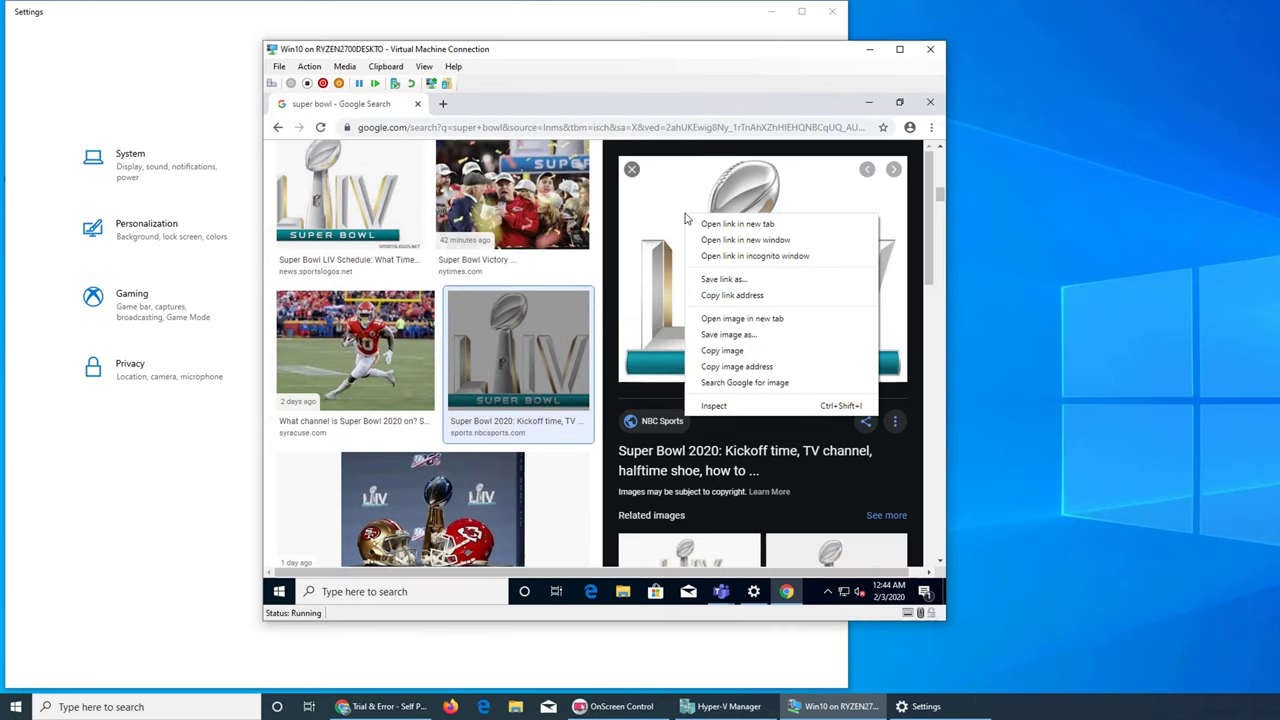
click(787, 336)
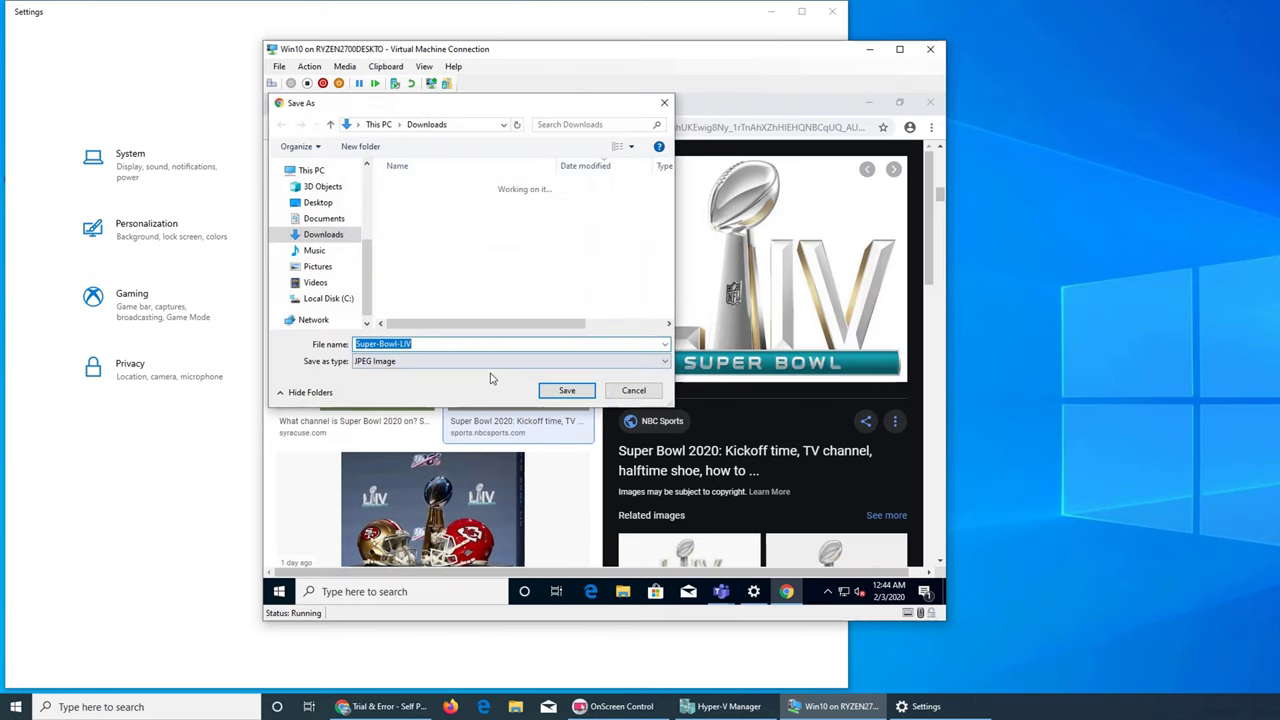
click(566, 390)
Close Chrome and bring the Sign-in options settings back to the front.
click(930, 102)
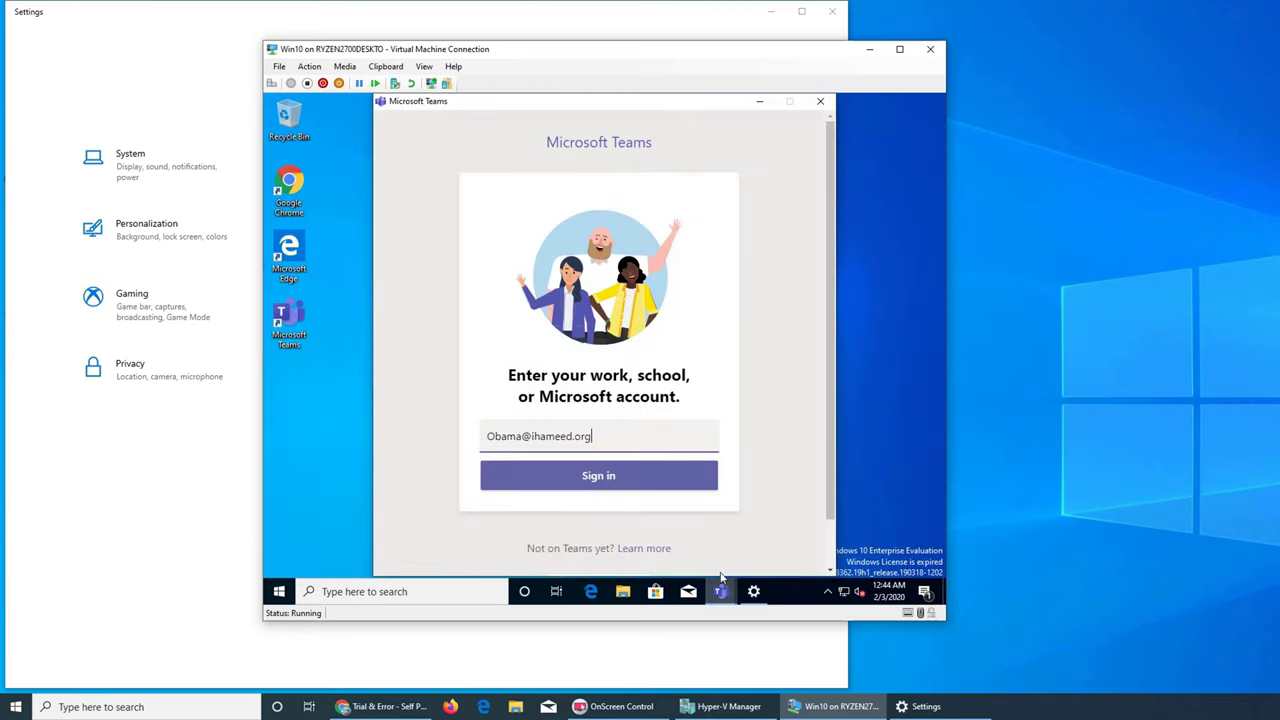
click(752, 593)
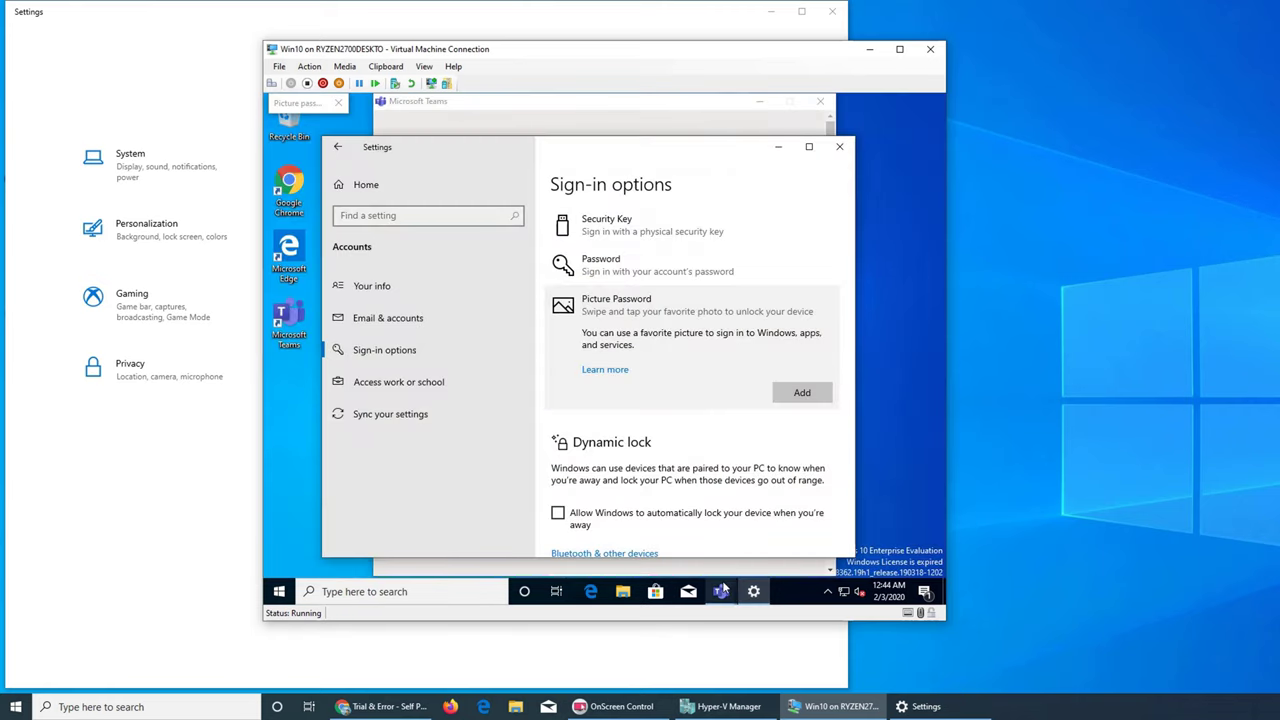
click(754, 592)
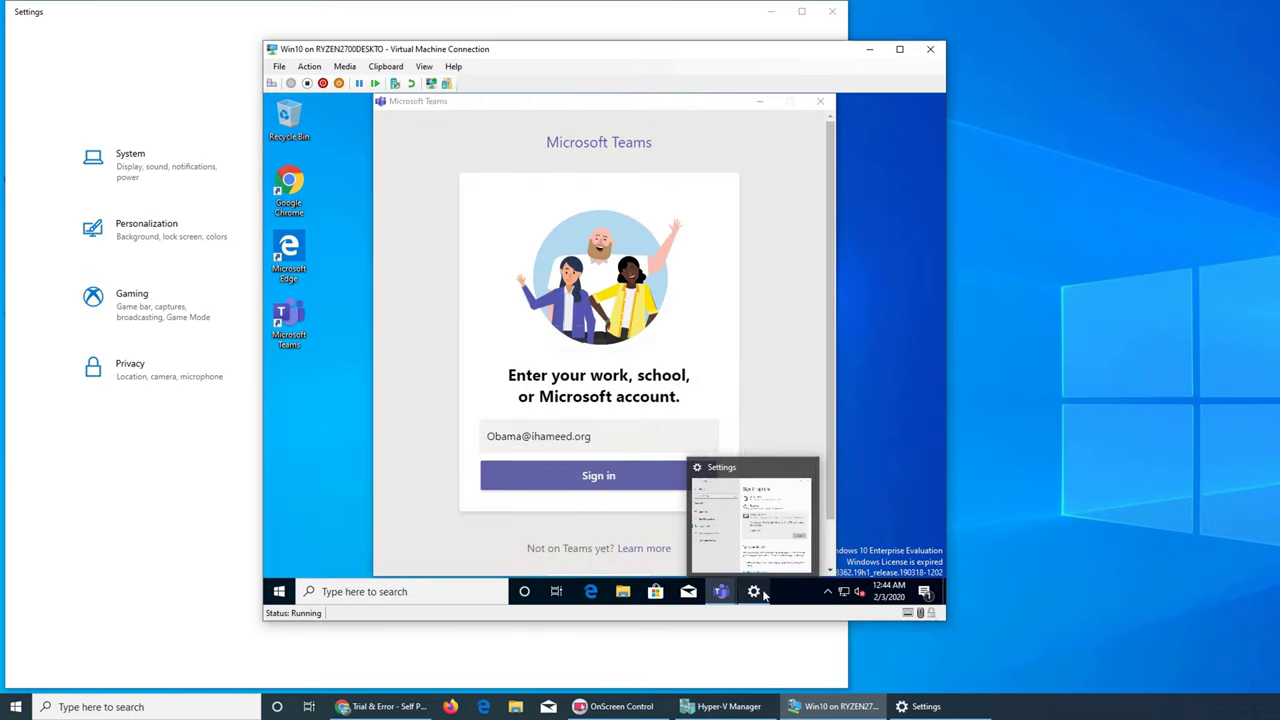
click(756, 592)
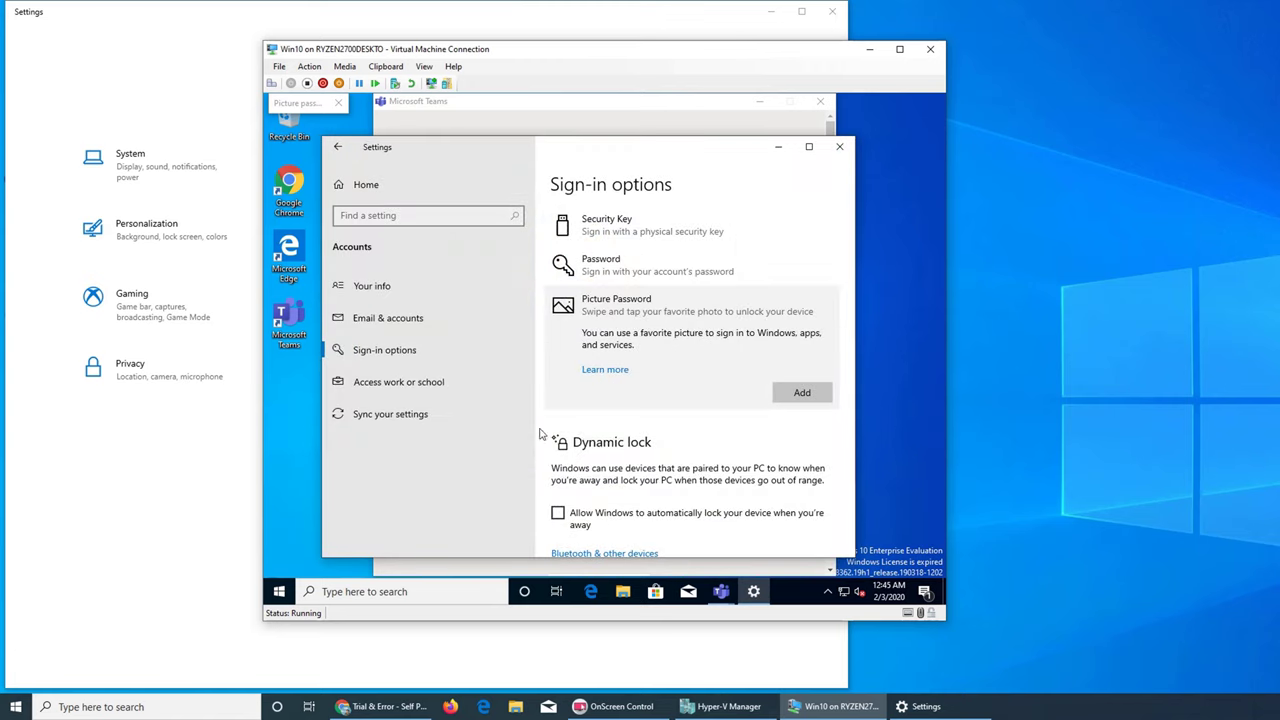
Start adding a picture password, closing a stray duplicate wizard window first.
click(801, 393)
click(300, 104)
click(338, 103)
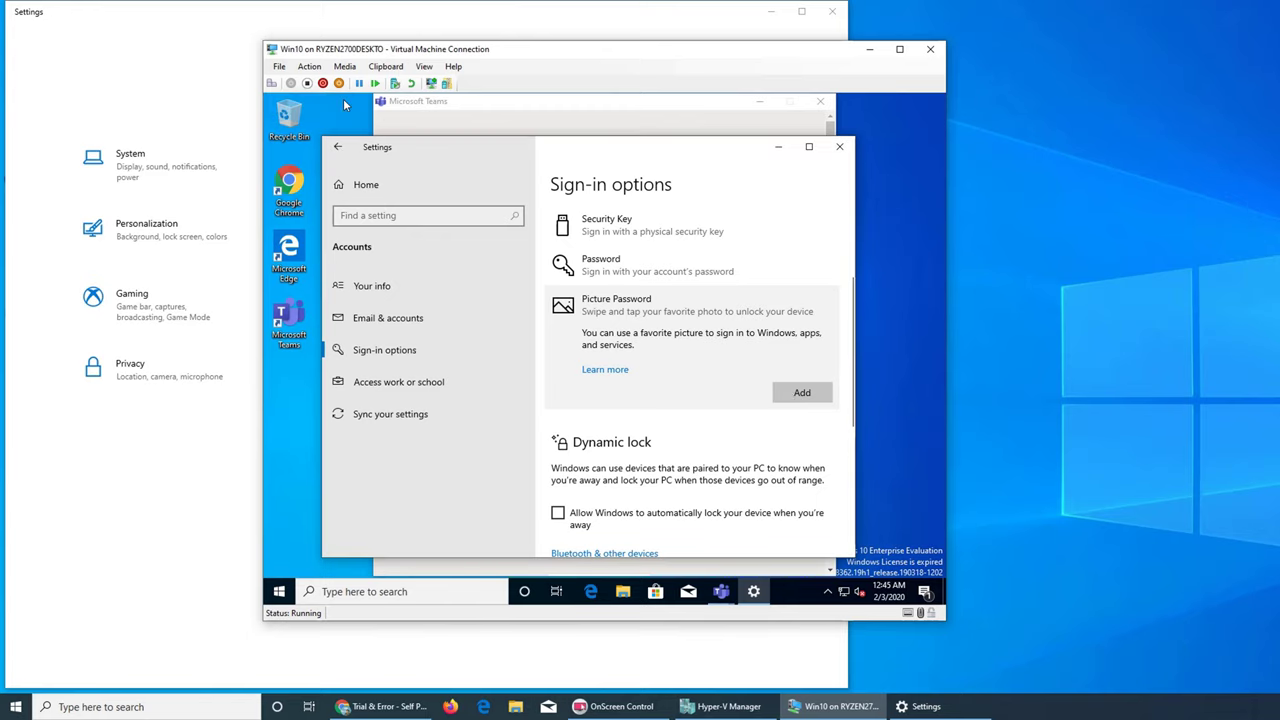
click(808, 392)
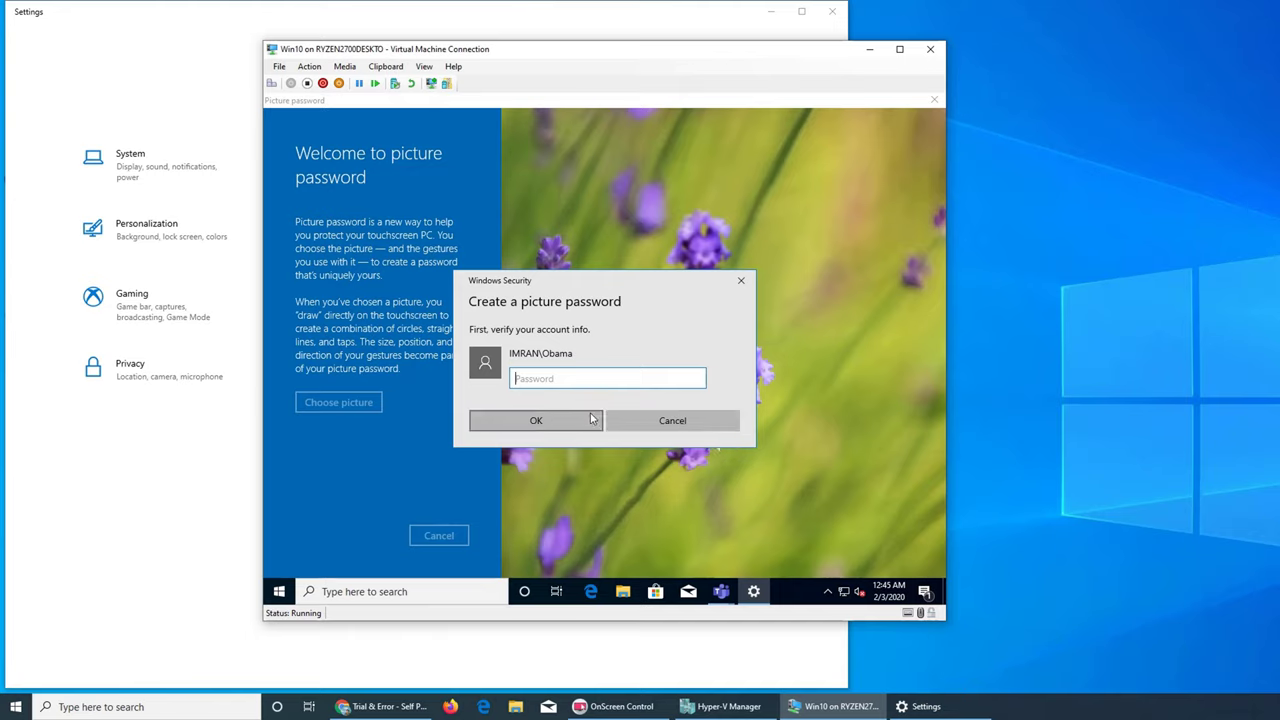
Verify the account password, load Super-Bowl-LIV from Downloads, and drag it into position.
text(•••)
click(536, 420)
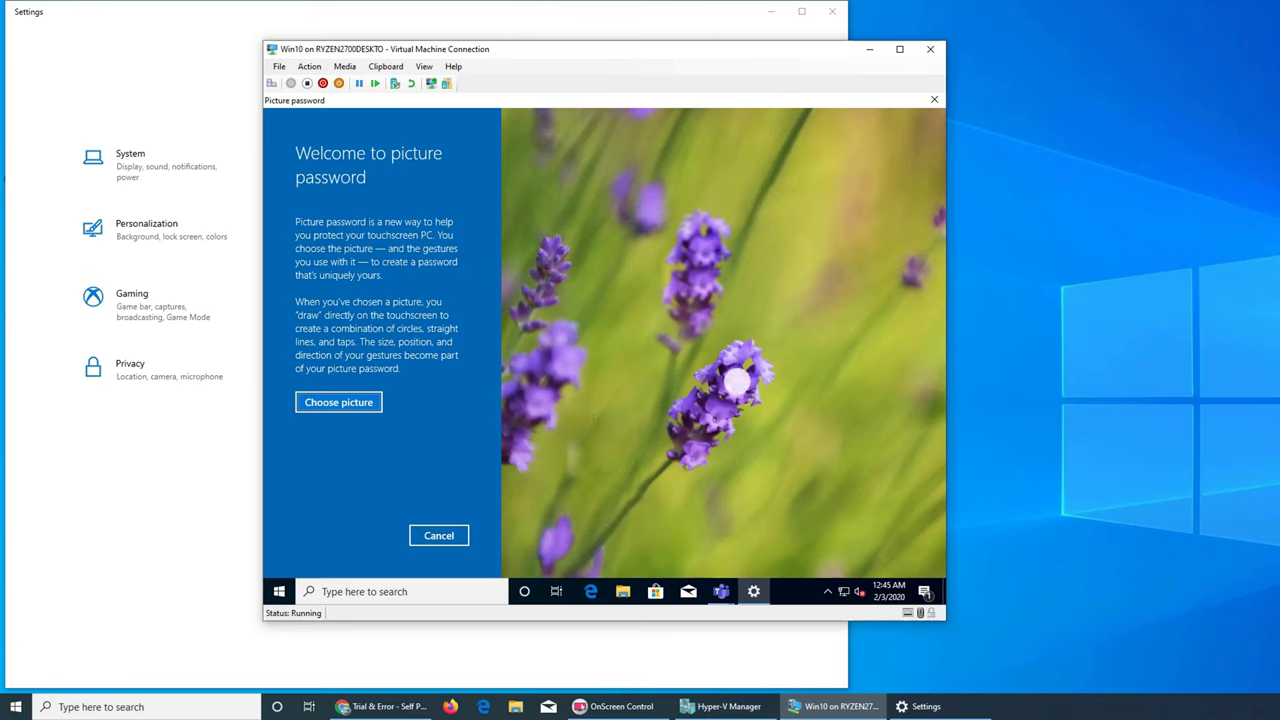
click(338, 402)
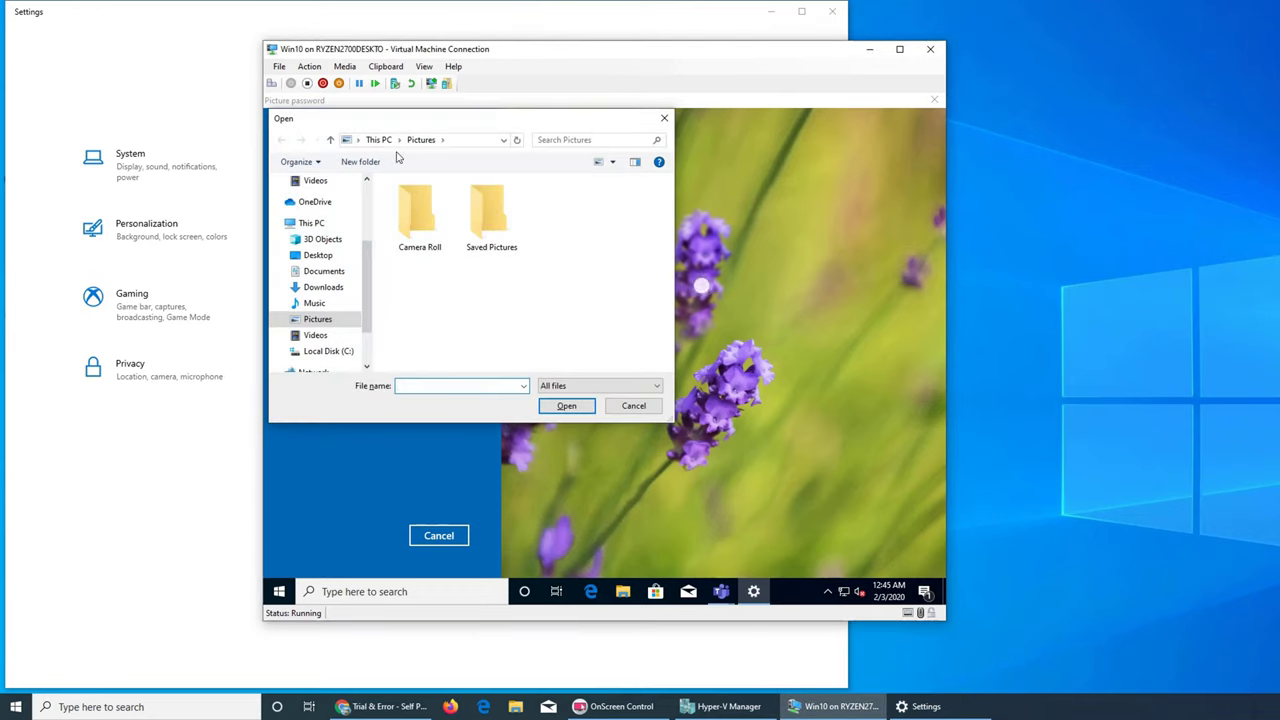
click(325, 288)
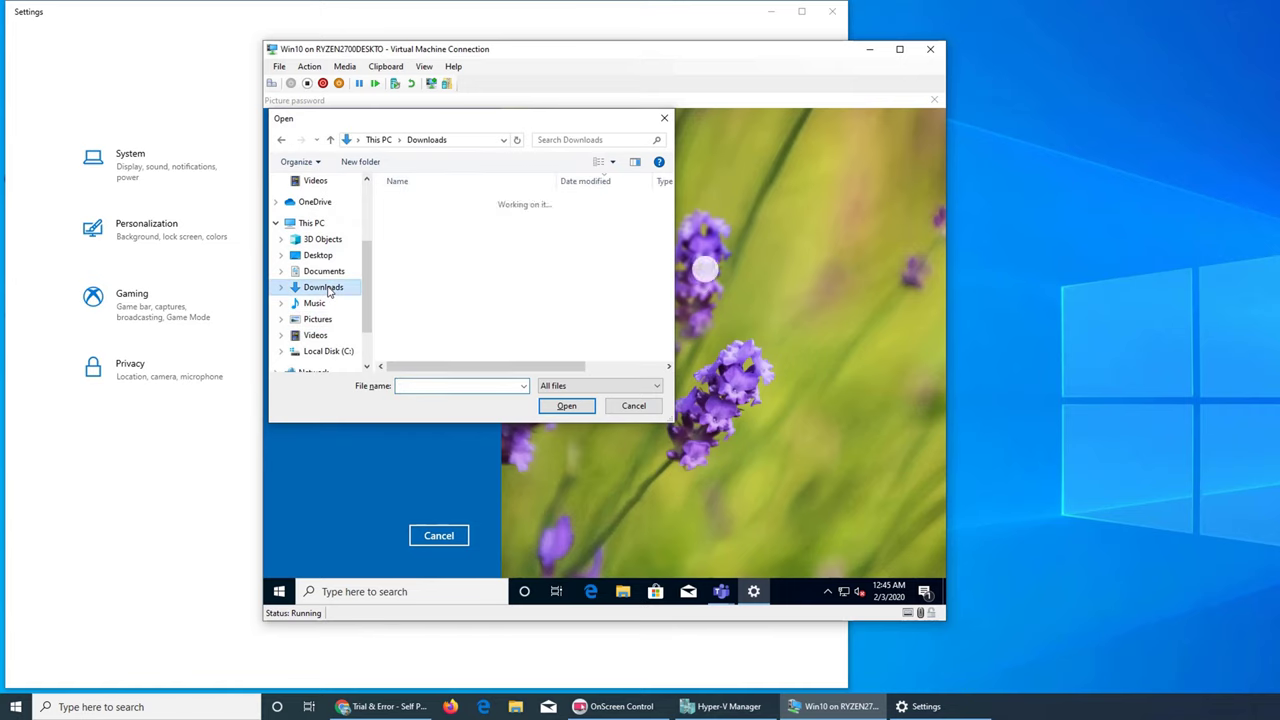
double_click(426, 222)
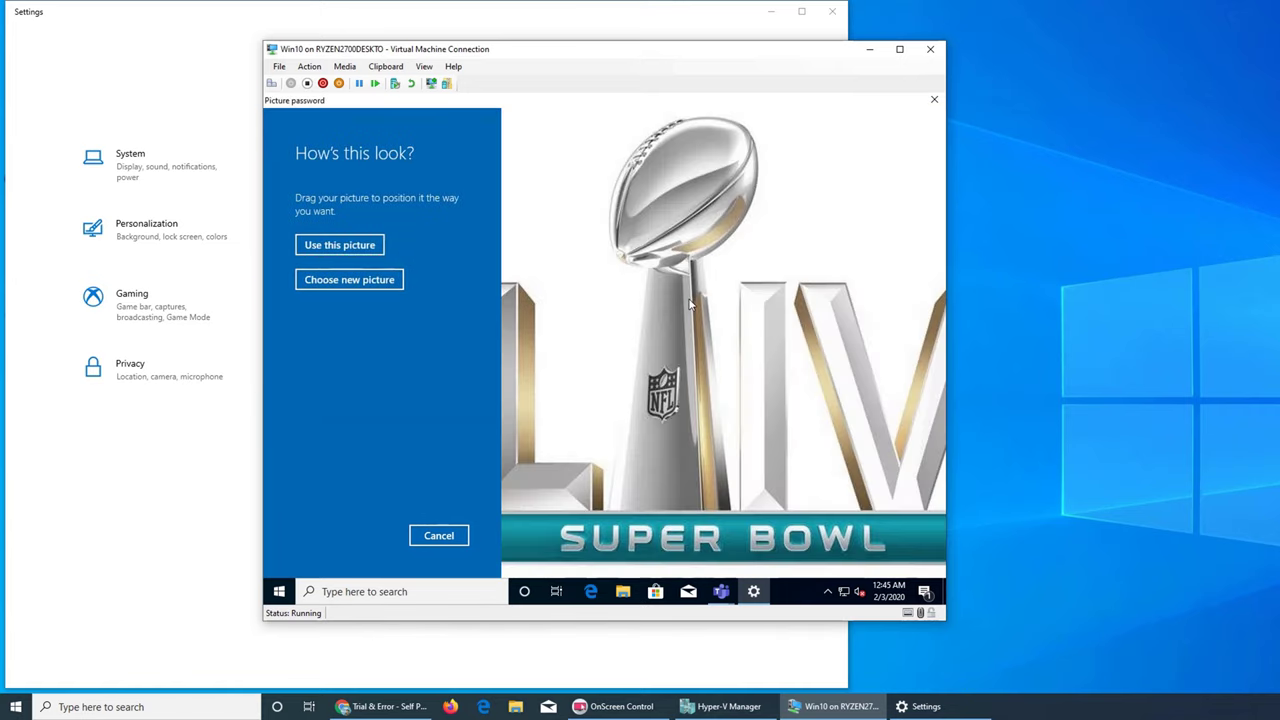
drag(689, 305, 730, 345)
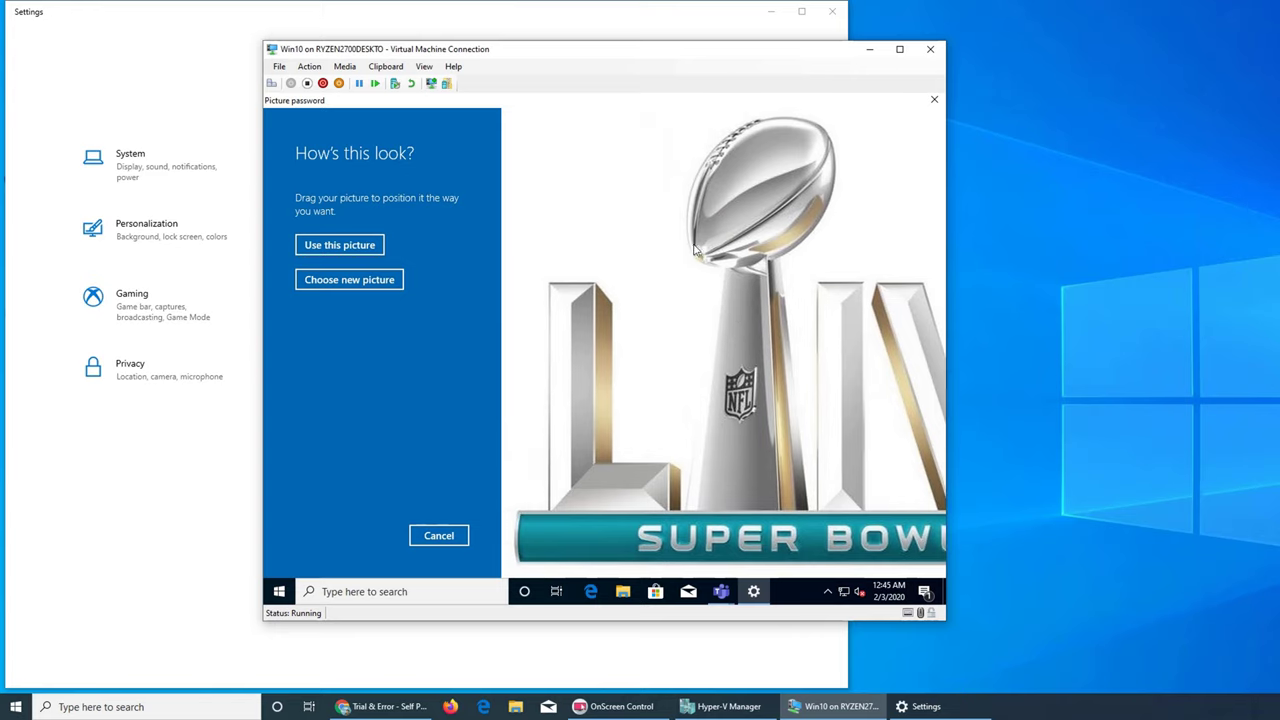
drag(695, 250, 834, 348)
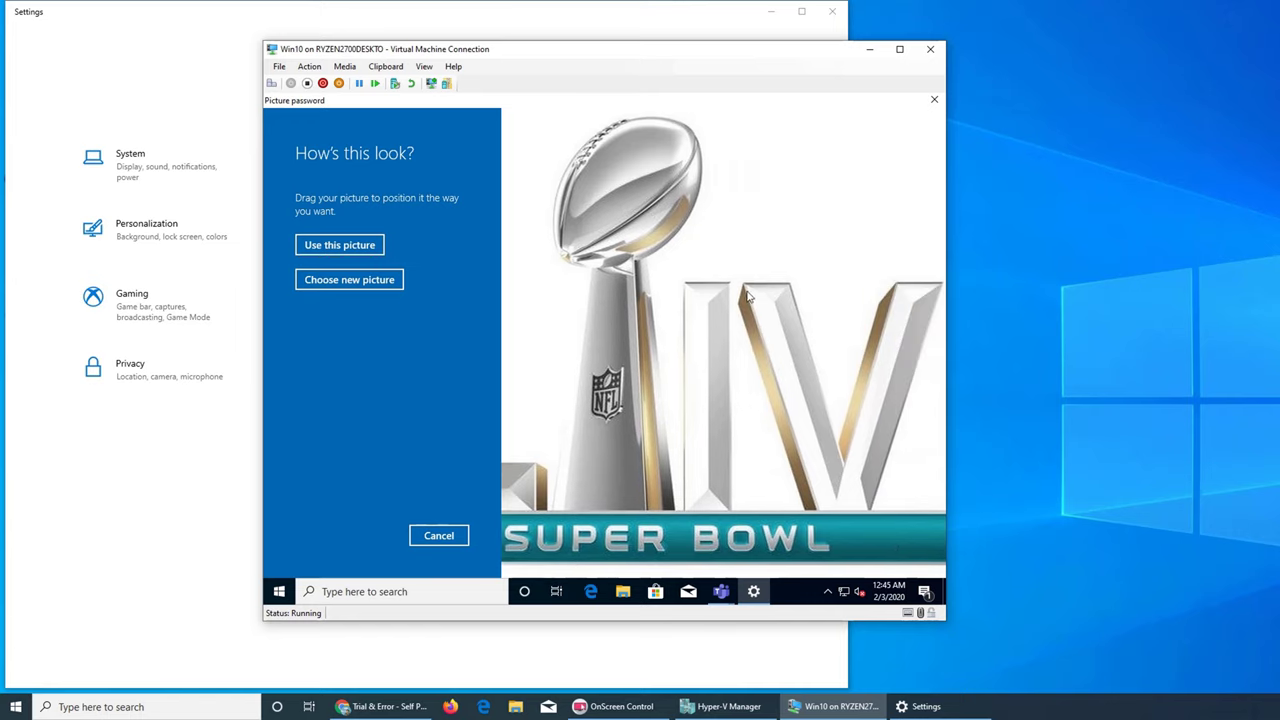
Use the positioned picture and draw three gestures on the Super Bowl LIV logo.
click(345, 245)
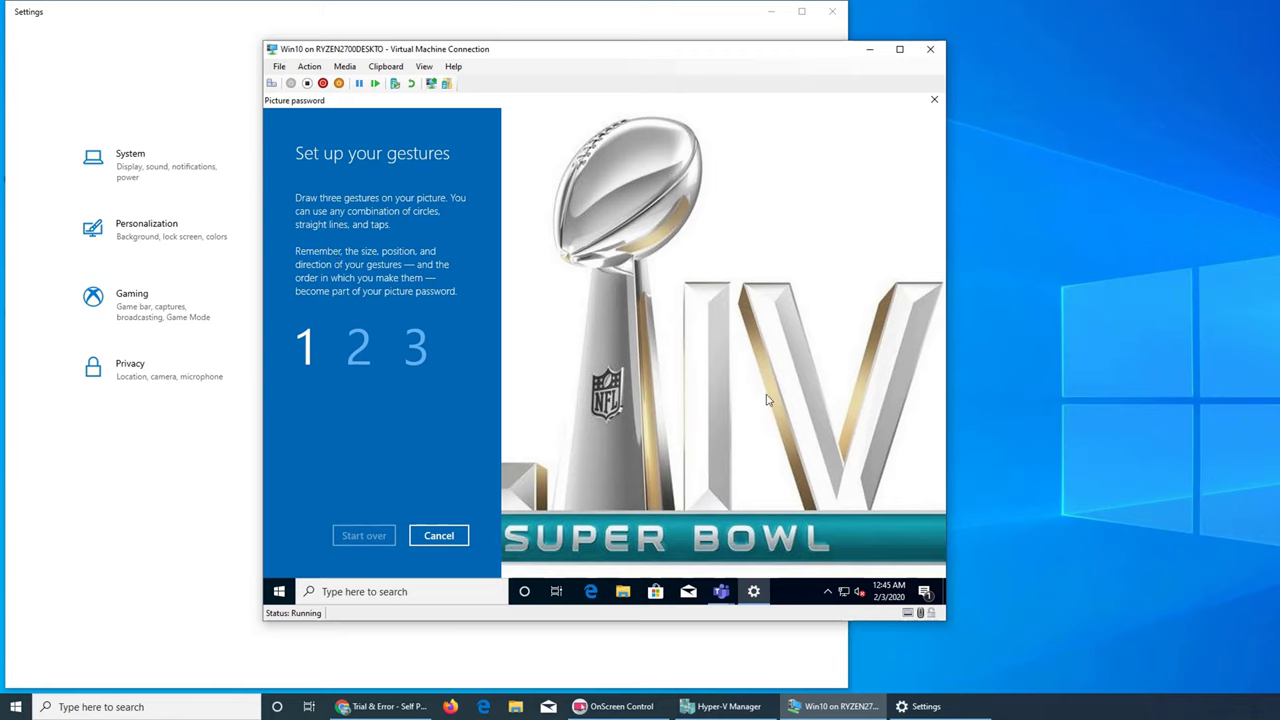
click(817, 510)
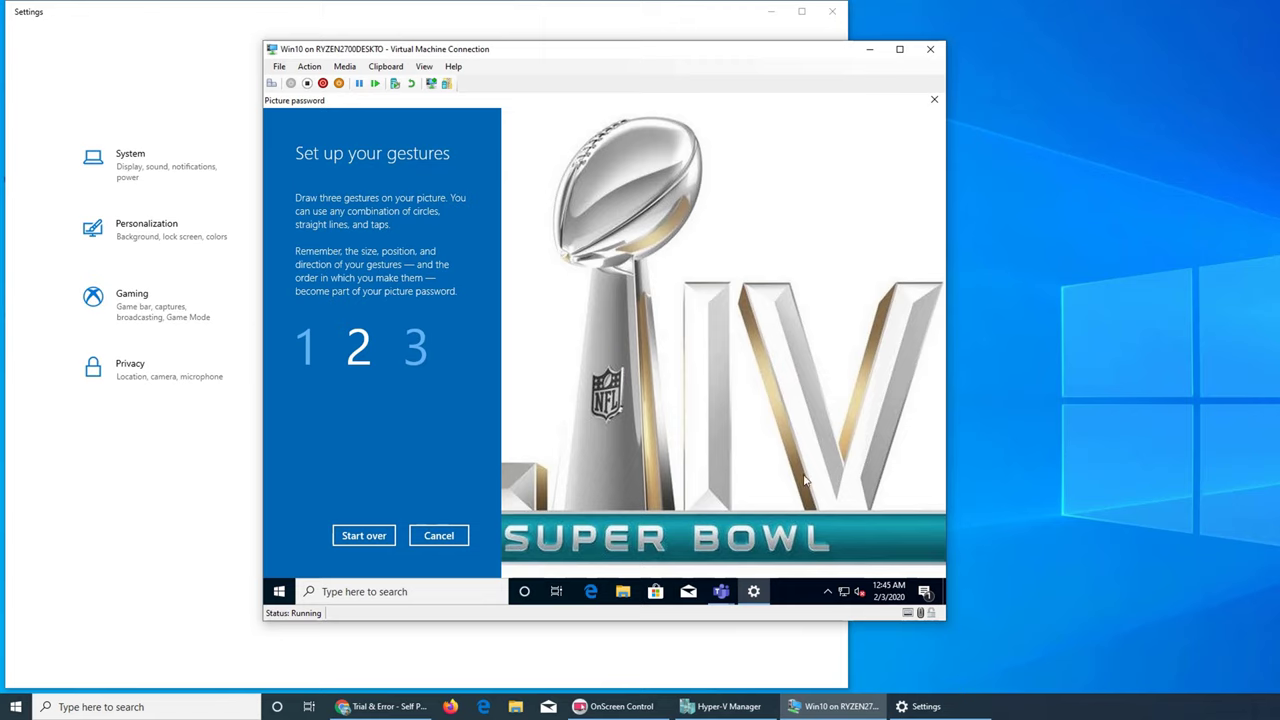
click(817, 508)
click(814, 508)
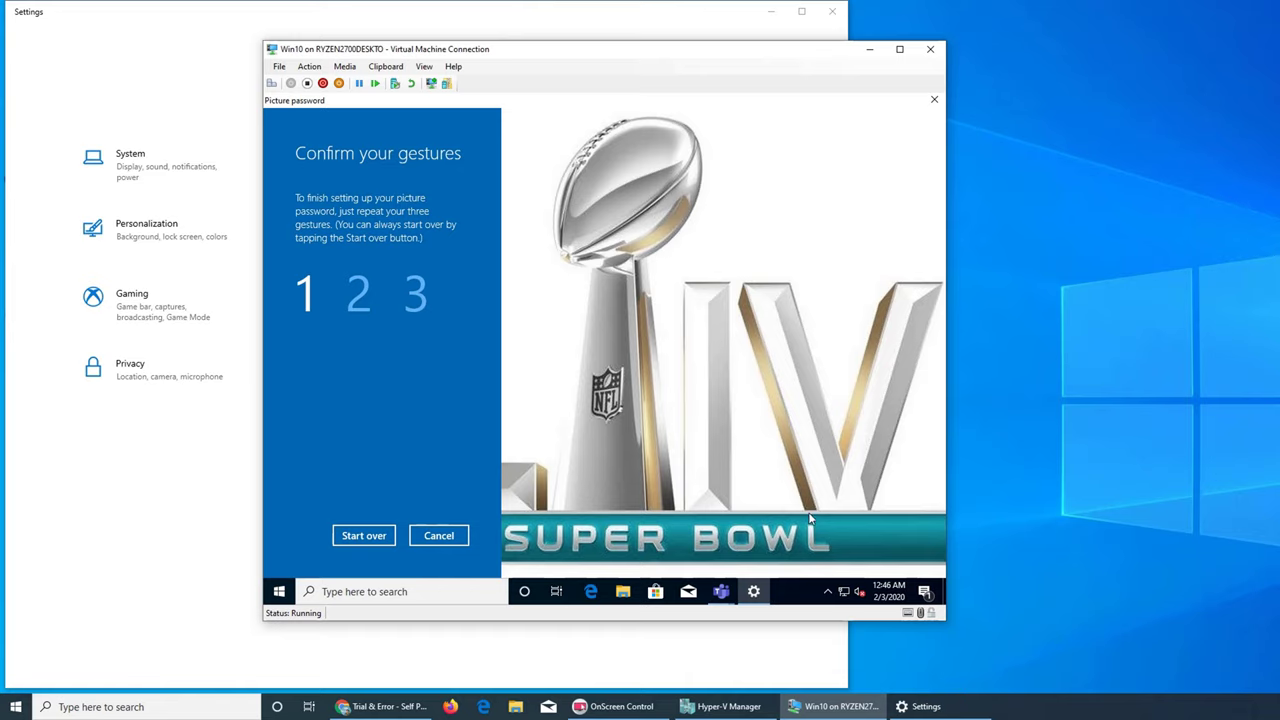
Repeat the three gestures on the Super Bowl LIV image to confirm the picture password.
click(686, 288)
click(686, 290)
click(686, 289)
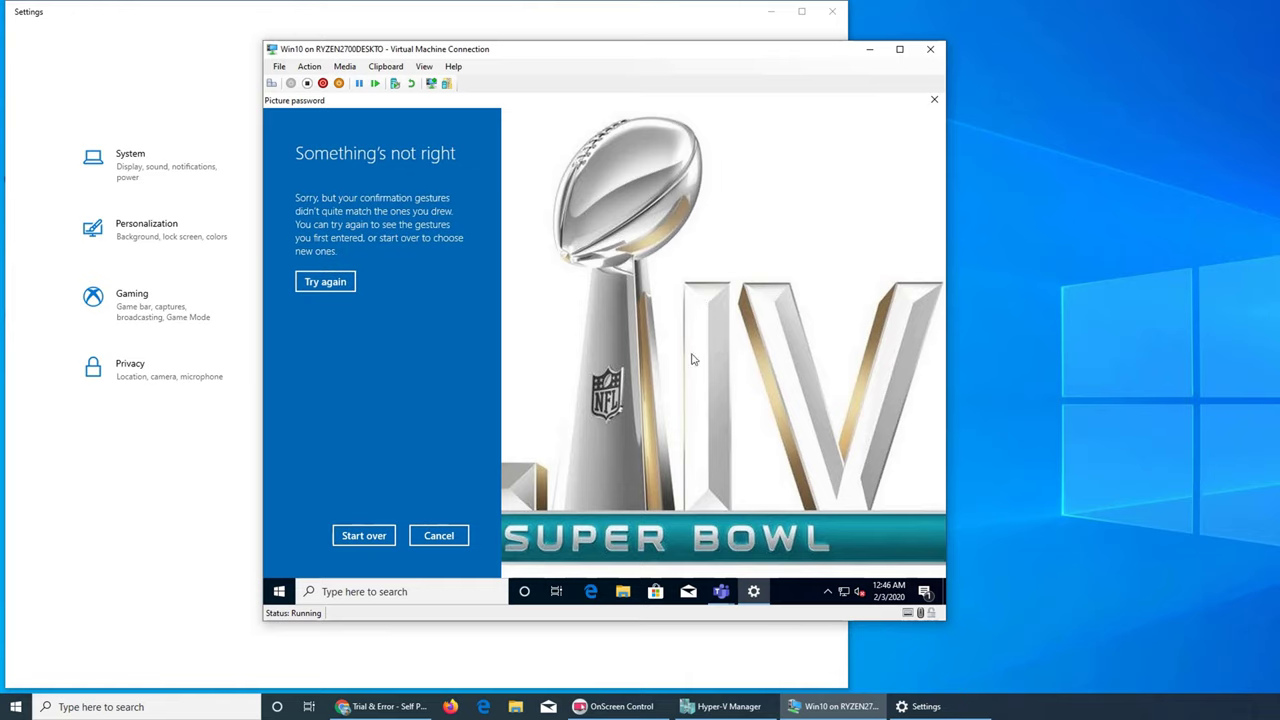
After the confirmation fails, retry and trace the three hint strokes along the V, then confirm.
click(335, 287)
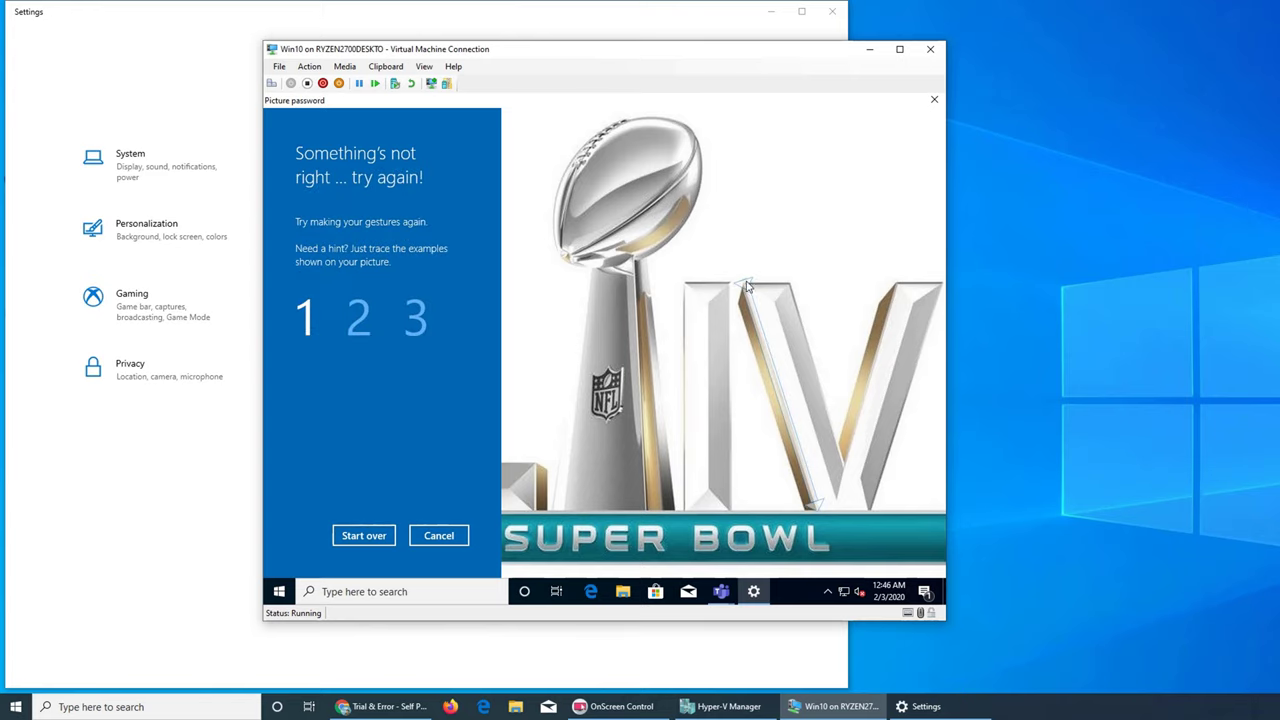
drag(746, 287, 822, 515)
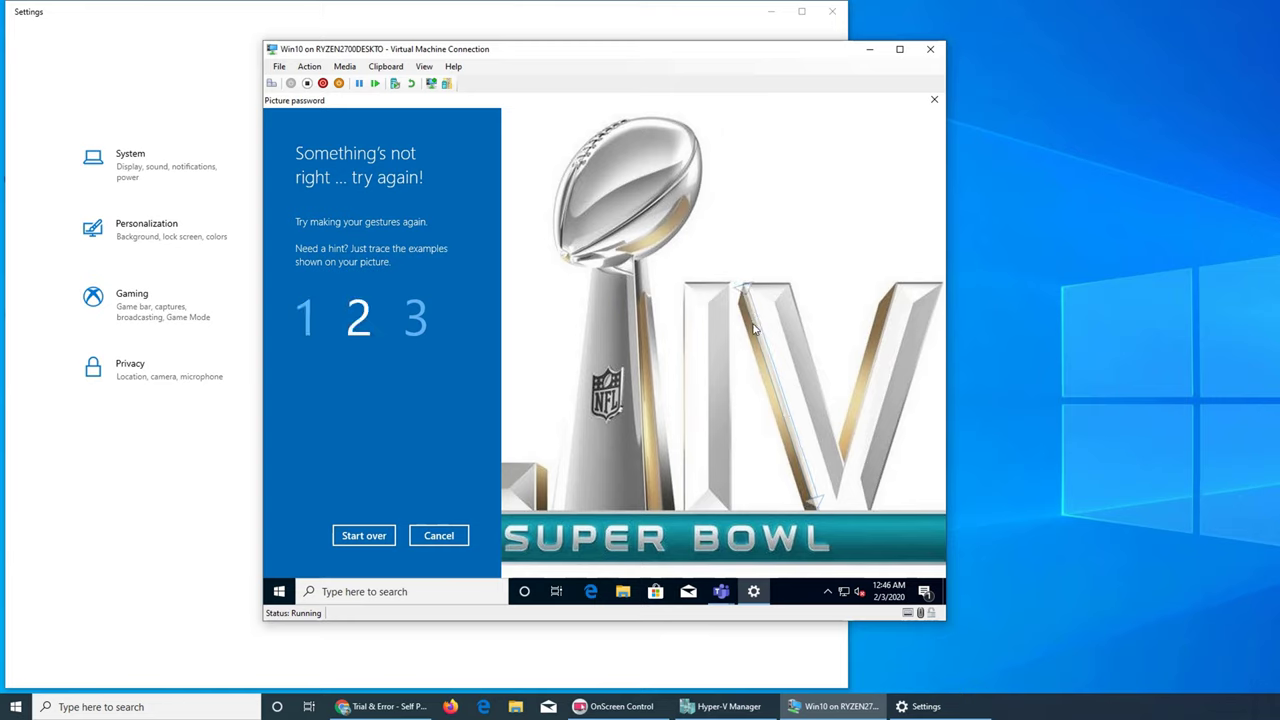
drag(754, 329, 818, 508)
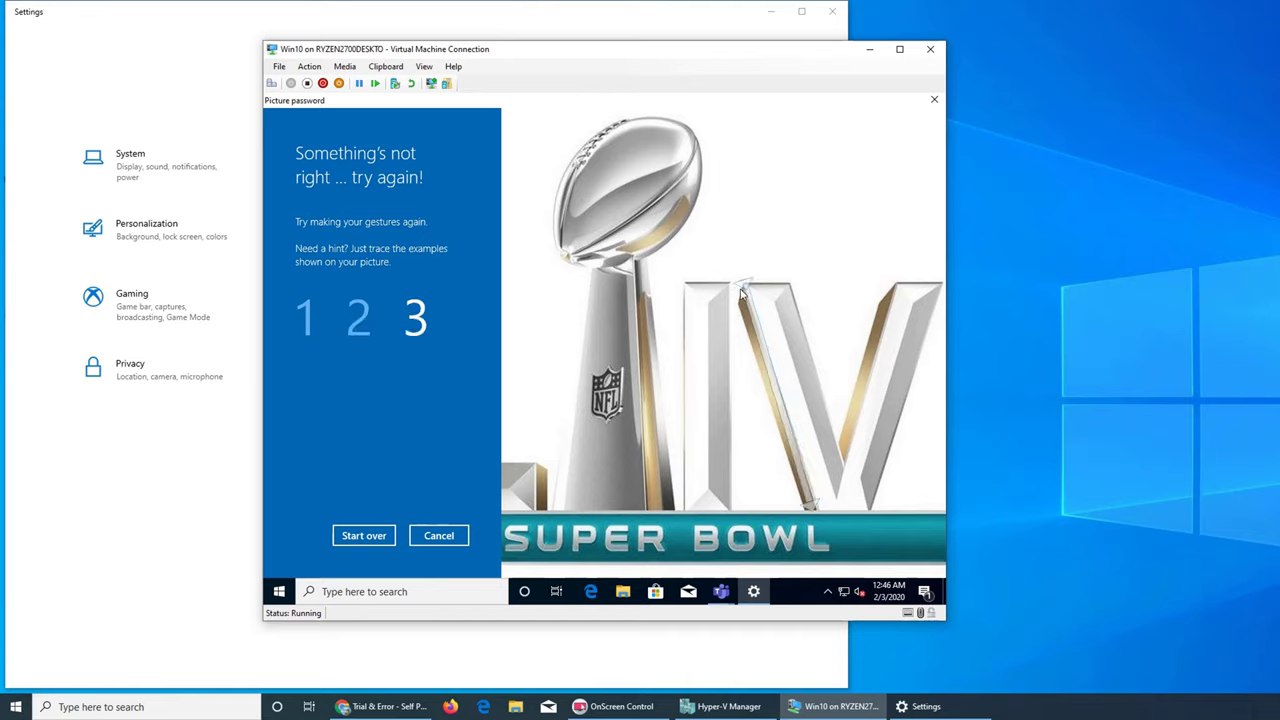
drag(743, 290, 815, 506)
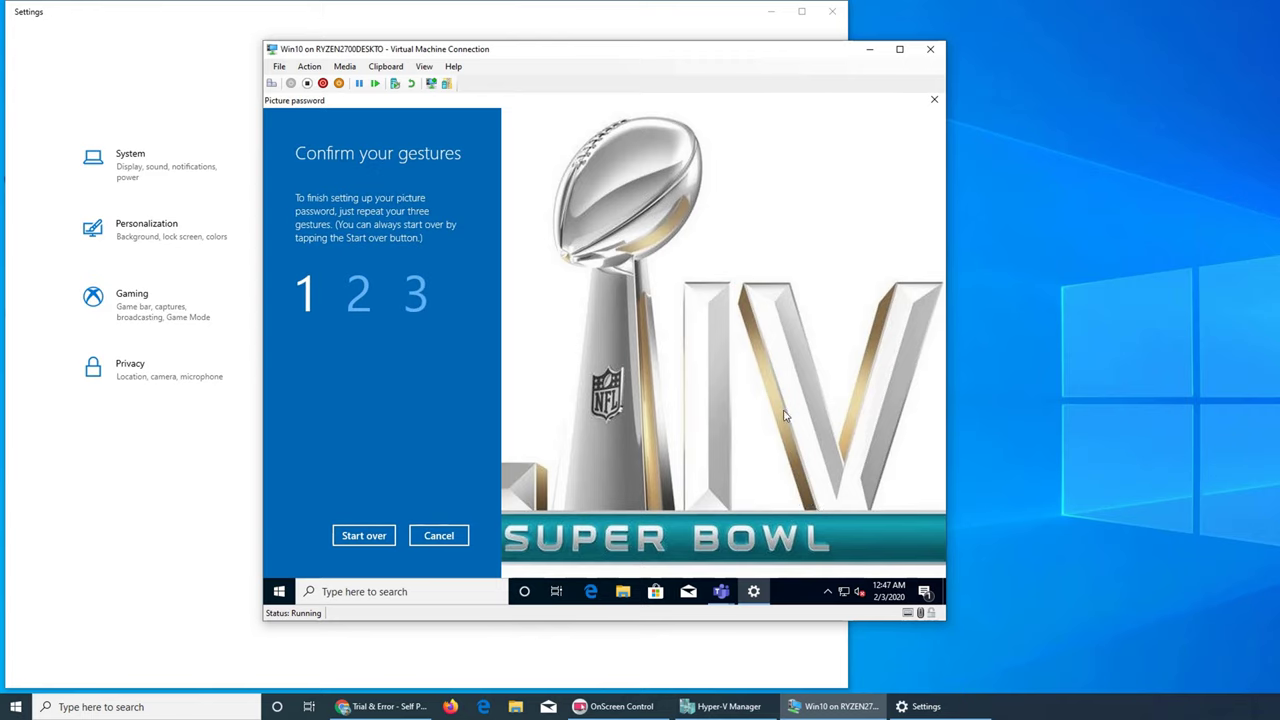
drag(817, 508, 743, 285)
mouse_move(818, 515)
mouse_down()
mouse_move(766, 334)
mouse_move(814, 511)
mouse_up()
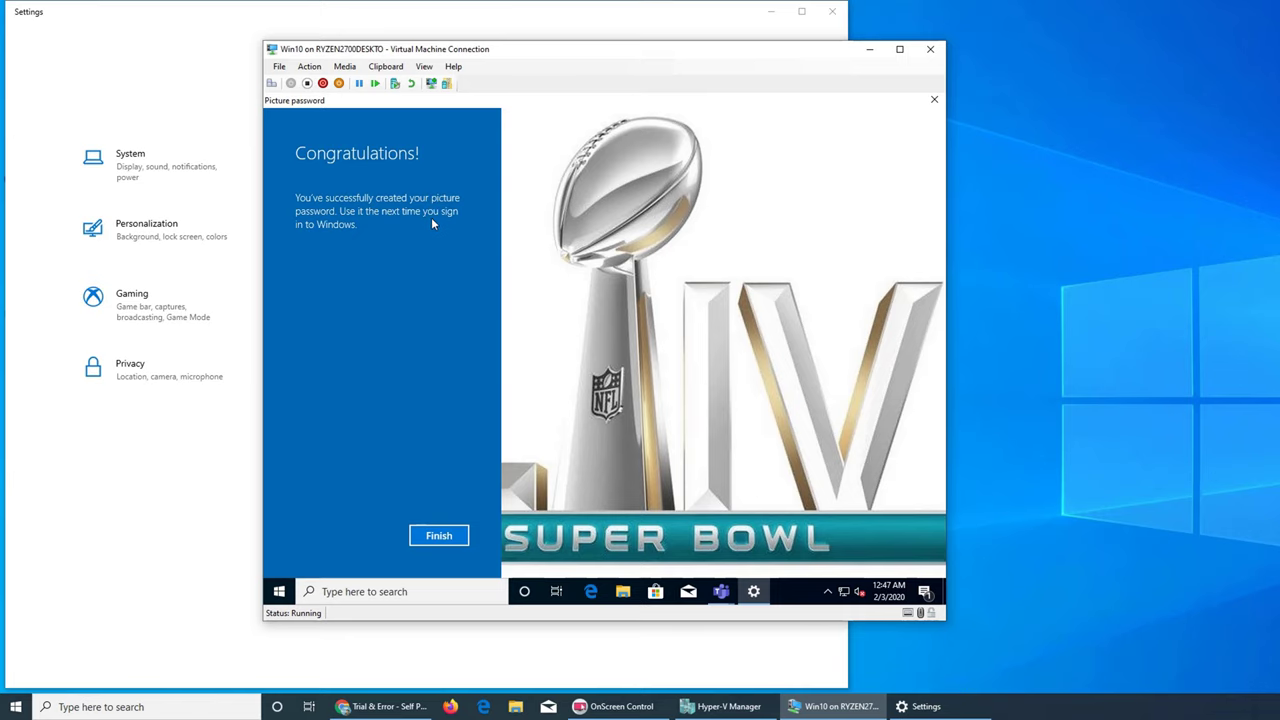
Finish the picture password setup and close the Settings and Teams sign-in windows.
click(450, 543)
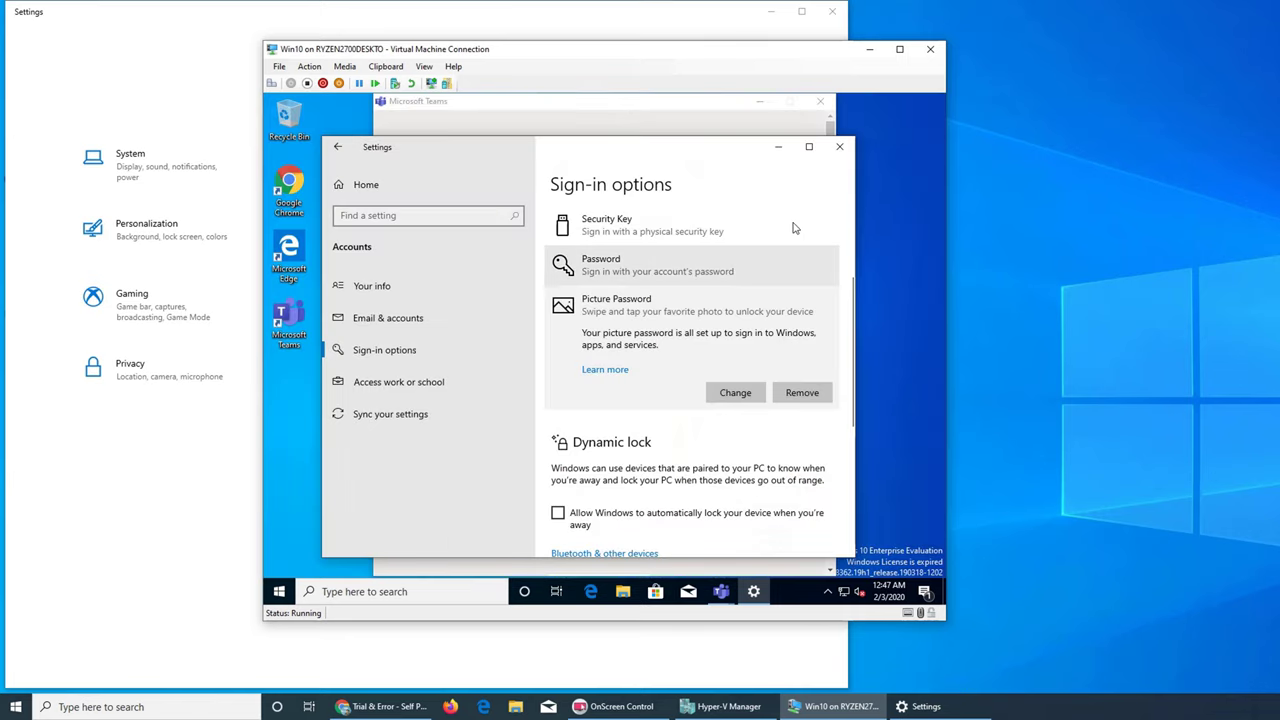
click(841, 147)
click(820, 104)
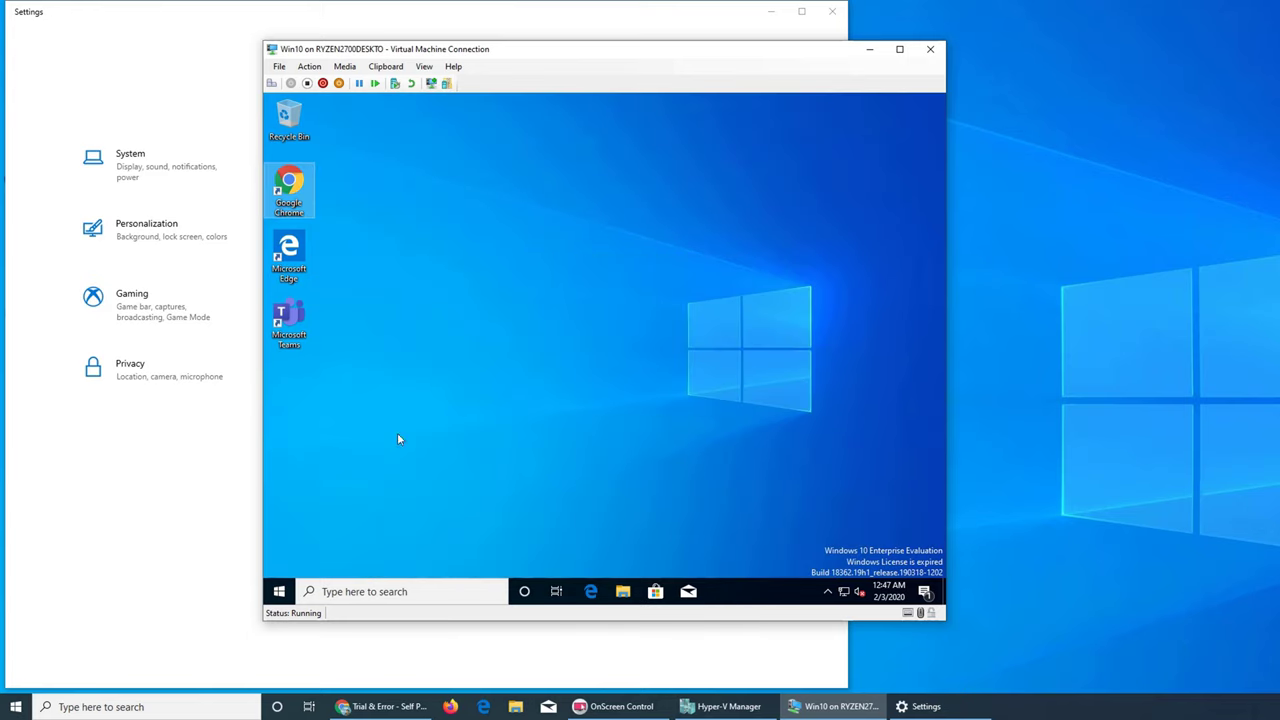
Sign out of the VM's account from the Start menu account icon.
click(279, 591)
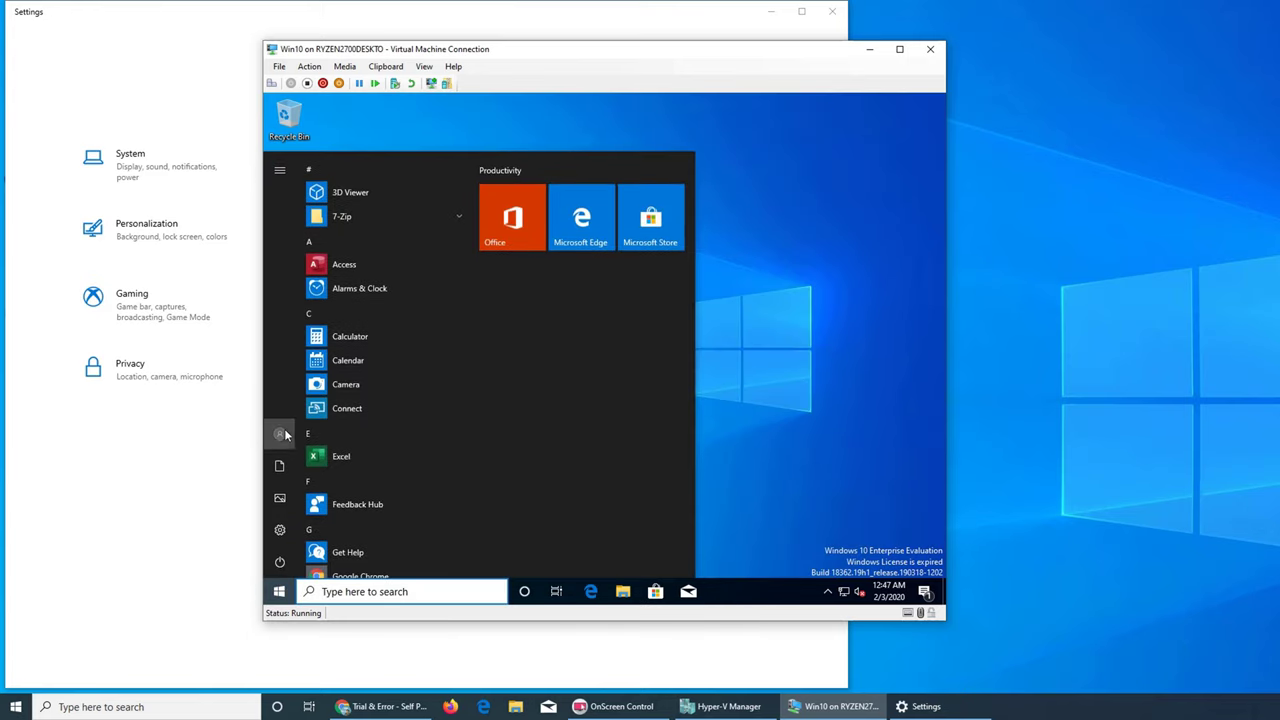
click(280, 433)
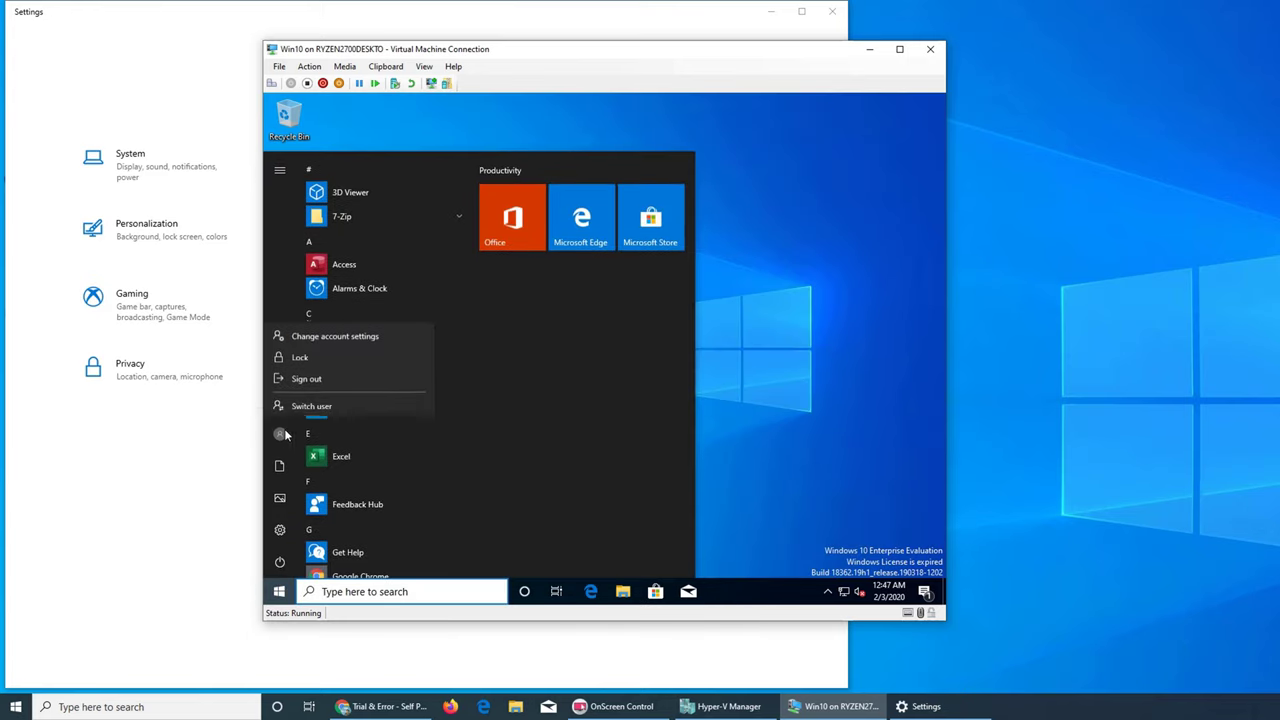
click(311, 374)
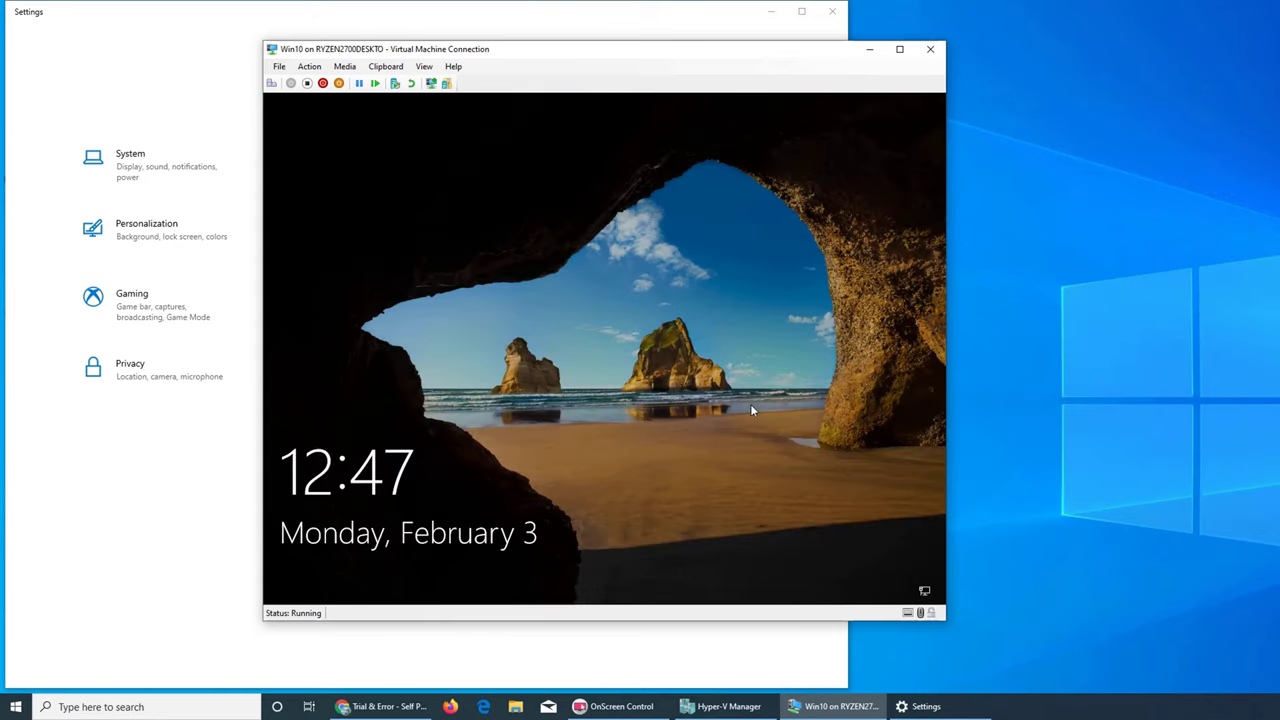
Dismiss the lock screen and show the picture and password sign-in options.
click(682, 316)
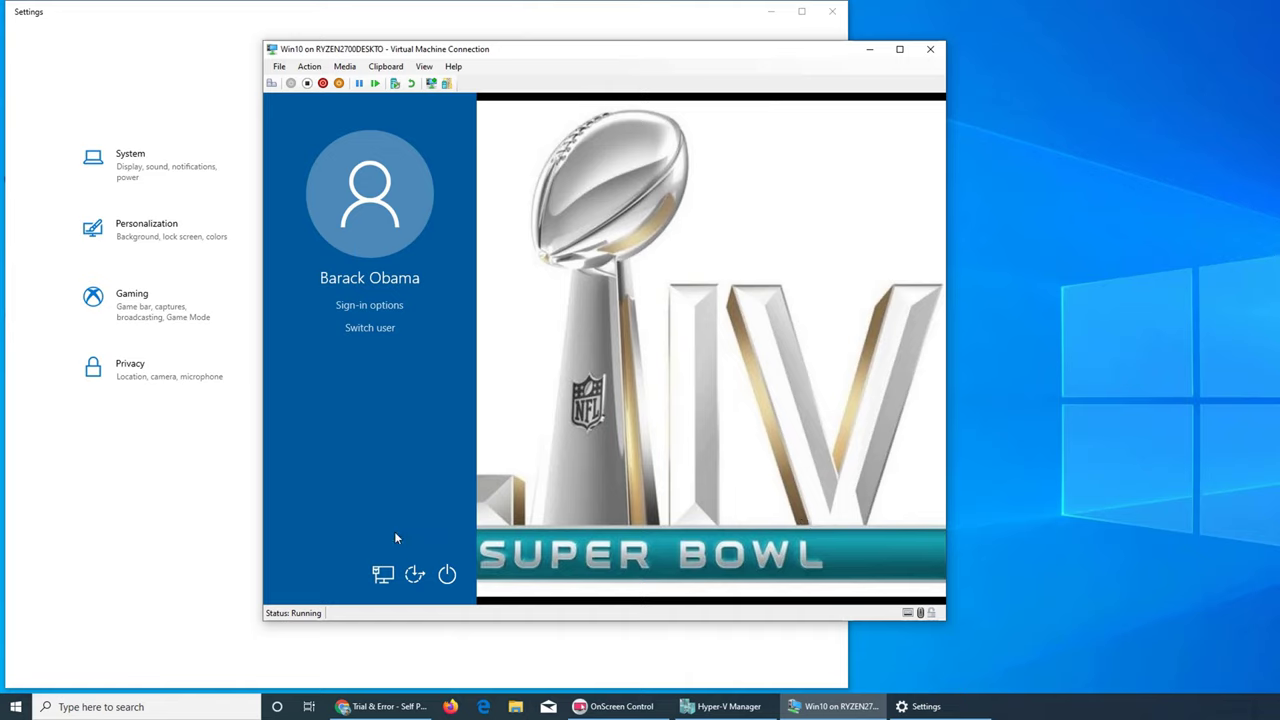
click(405, 308)
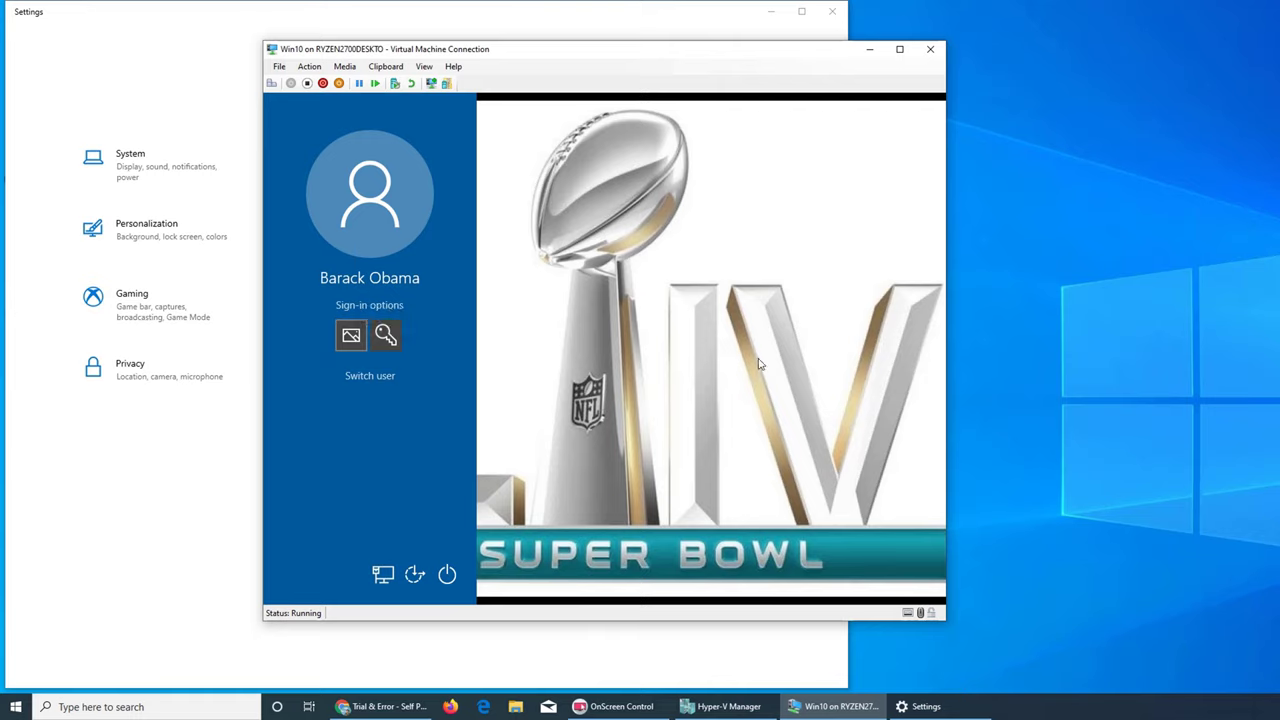
Attempt the V gestures on the Super Bowl picture, starting over twice, then switch to password sign-in.
drag(772, 424, 811, 520)
click(350, 539)
drag(757, 362, 723, 281)
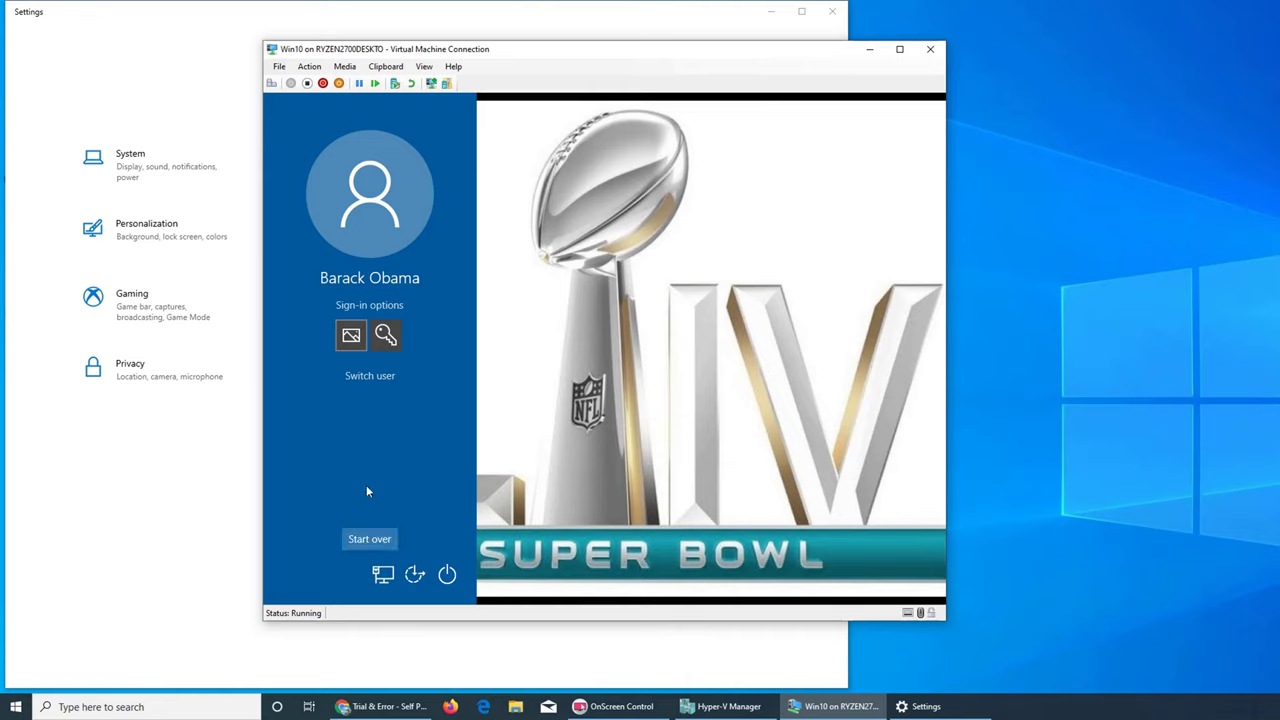
click(370, 540)
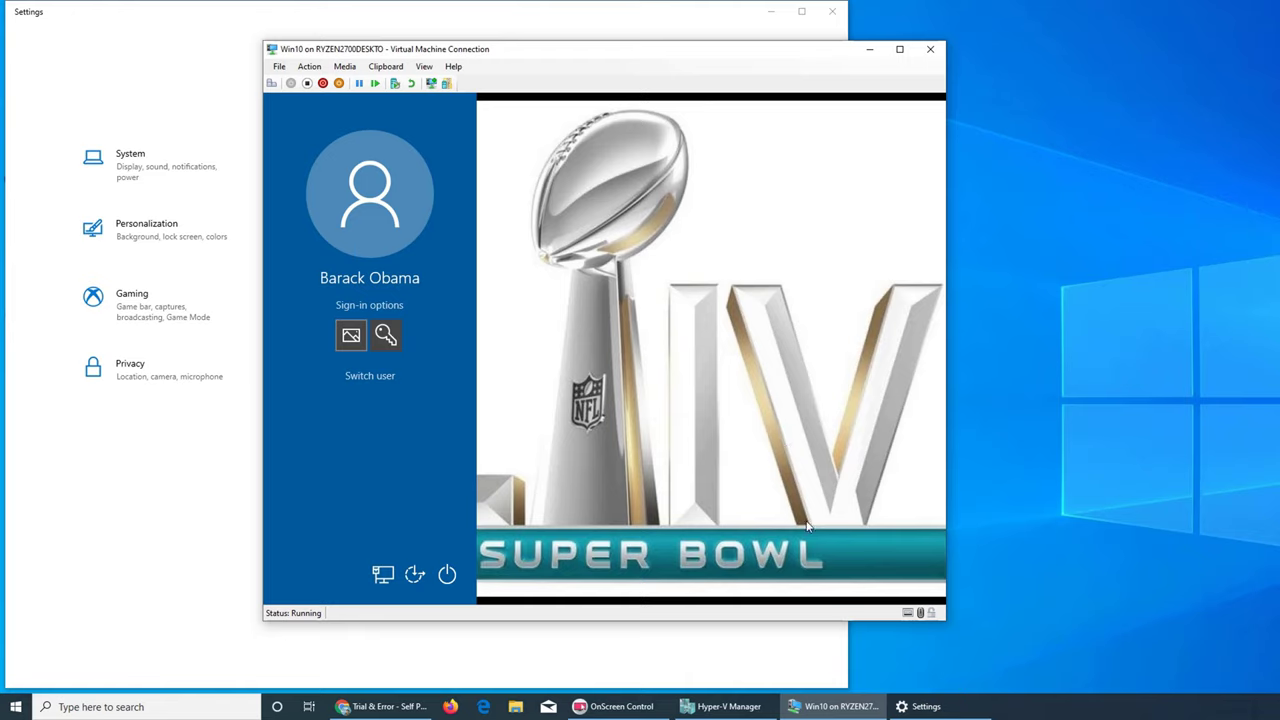
drag(810, 527, 810, 527)
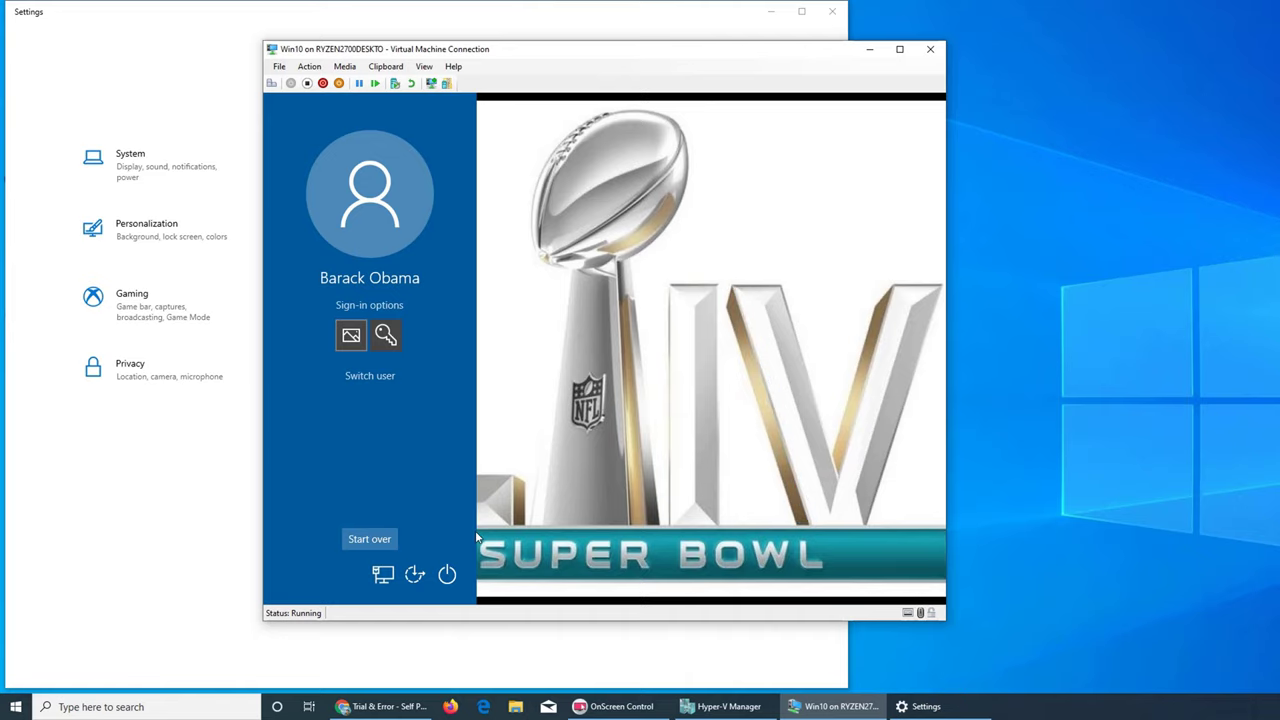
click(389, 337)
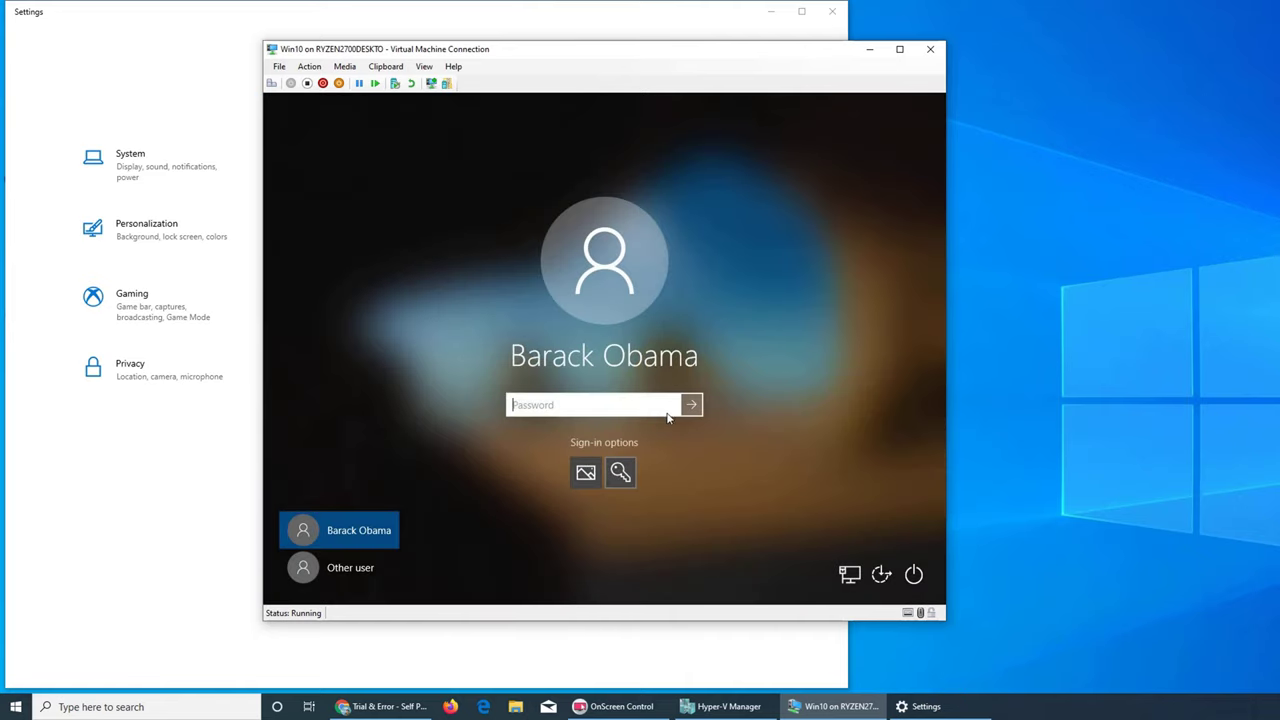
Enter the account password in the Password box and sign in to the desktop.
text(**********)
key(Return)
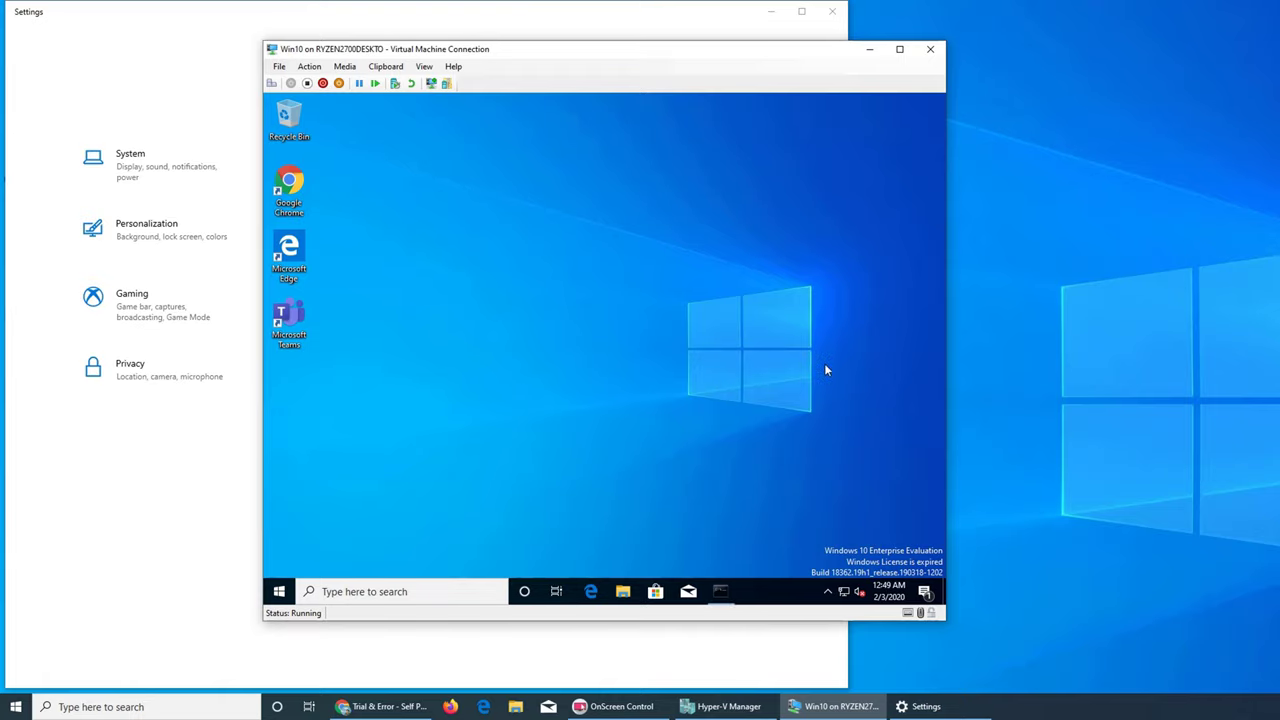
Move the VM window aside, close the Teams sign-in prompt, and bring Hyper-V Manager forward.
drag(614, 54, 841, 75)
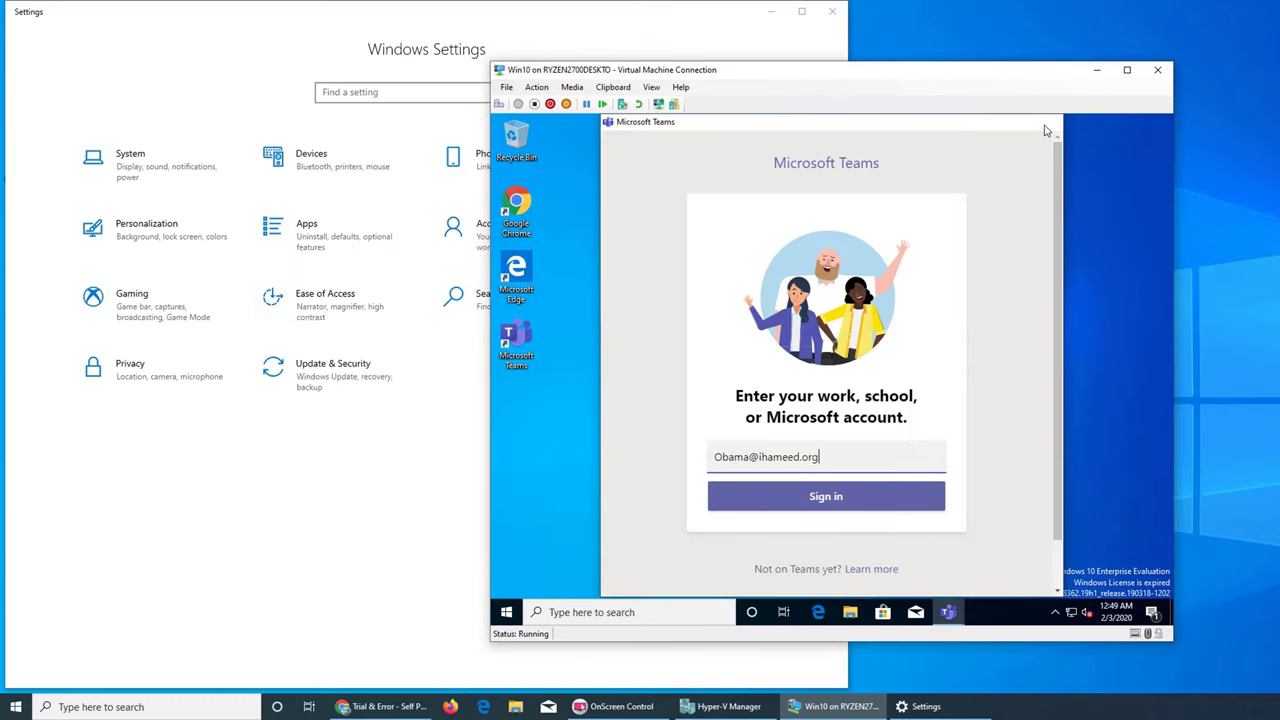
click(1047, 121)
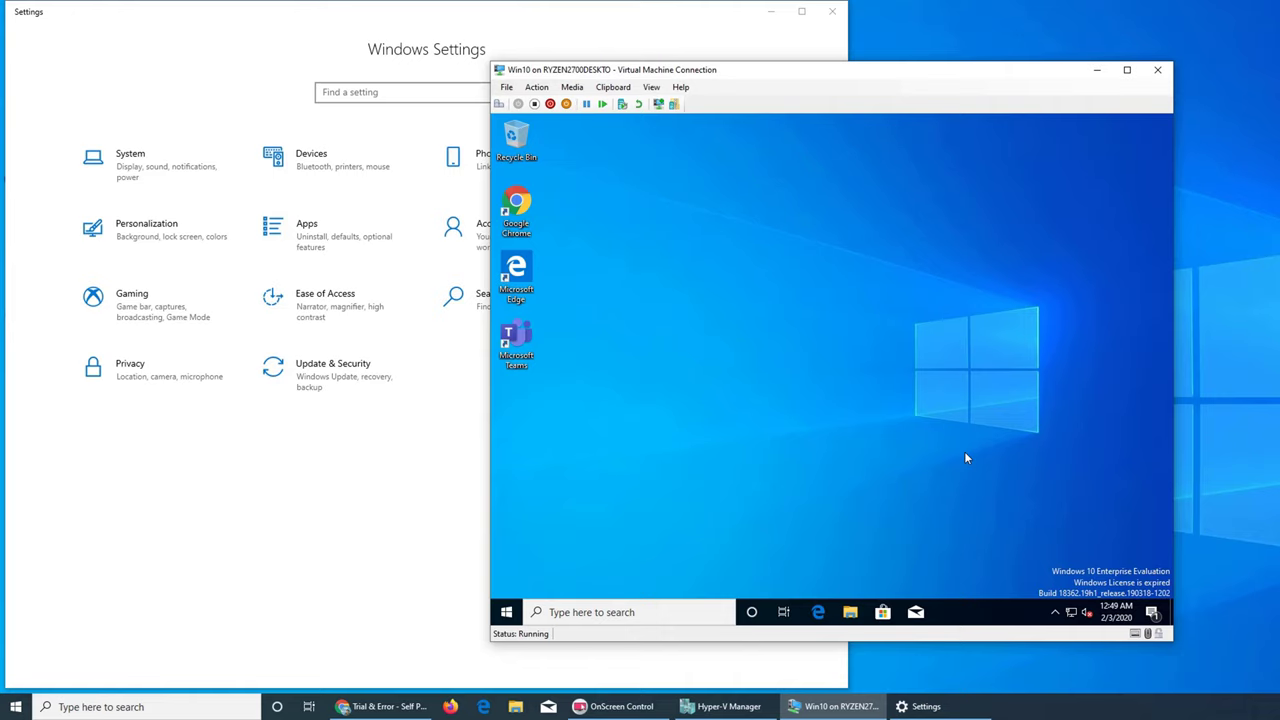
click(722, 706)
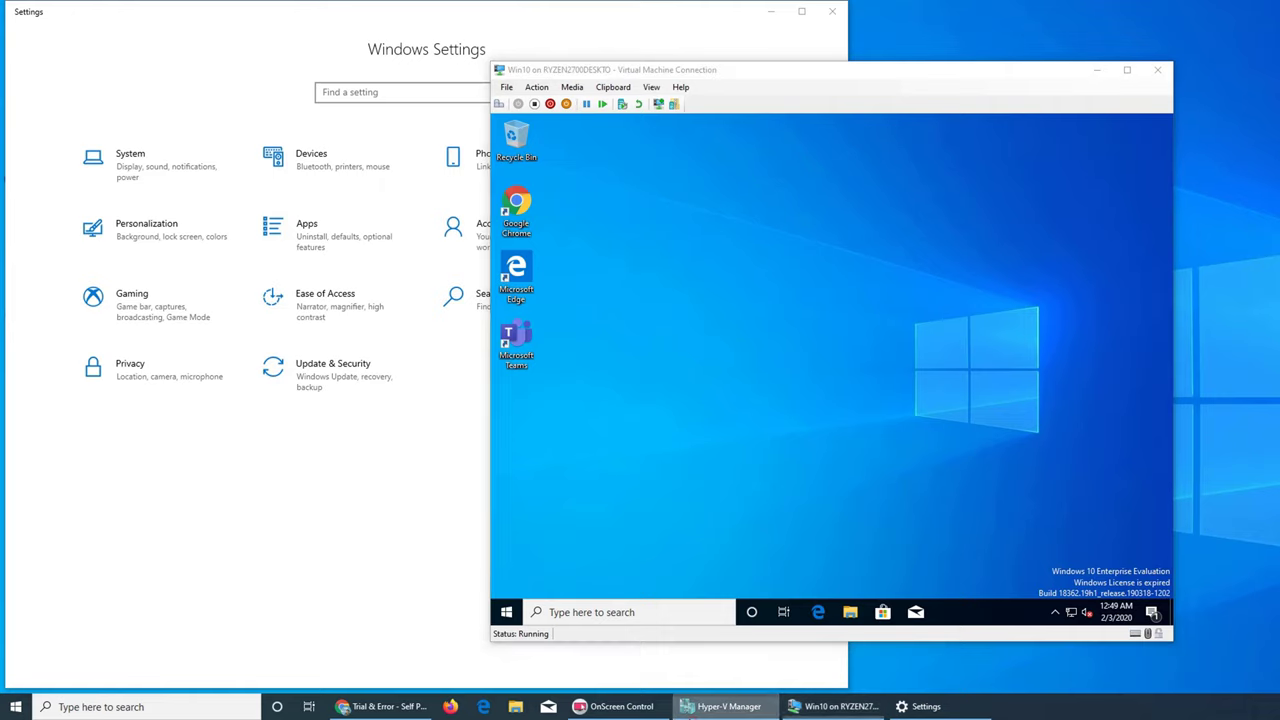